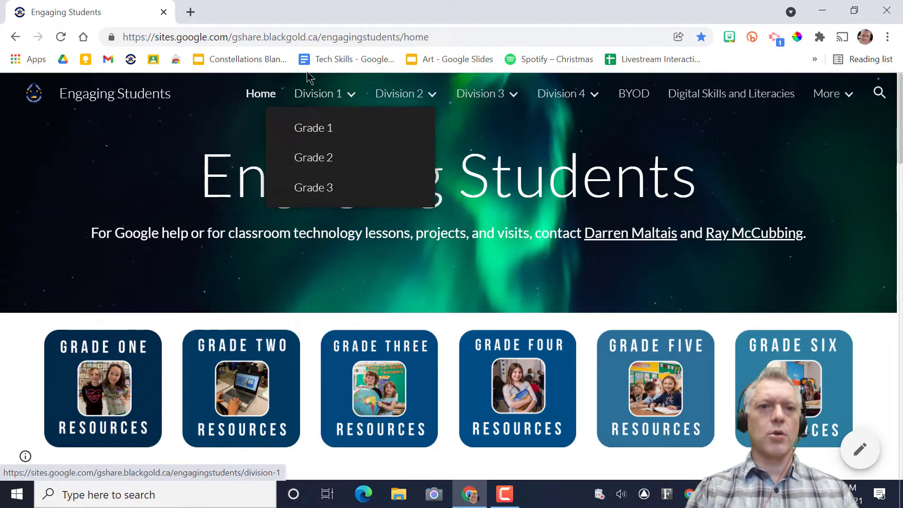
Open the Constellations bookmark's slideshow in a new browser tab from its right-click menu.
right_click(244, 63)
click(265, 70)
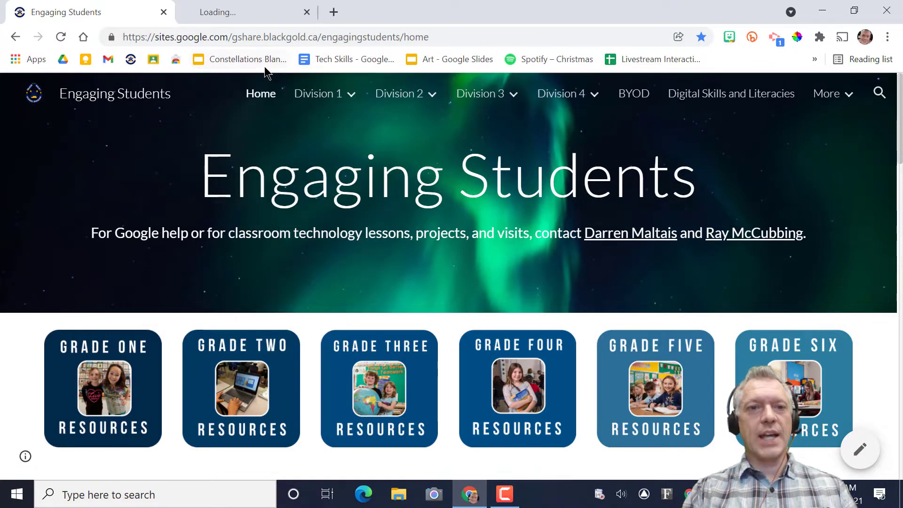
In the Constellations Blank deck, go to slide 2 and bring up its timeanddate night-sky link preview.
click(239, 19)
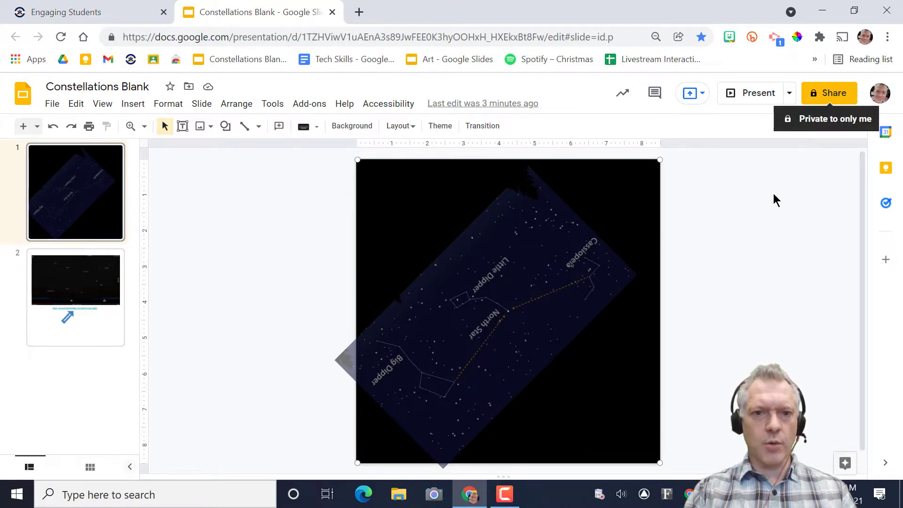
click(103, 104)
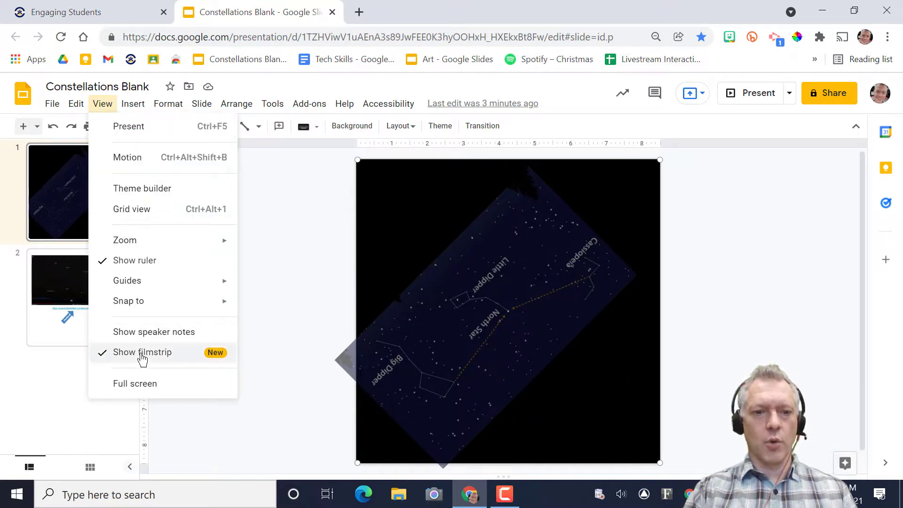
click(284, 250)
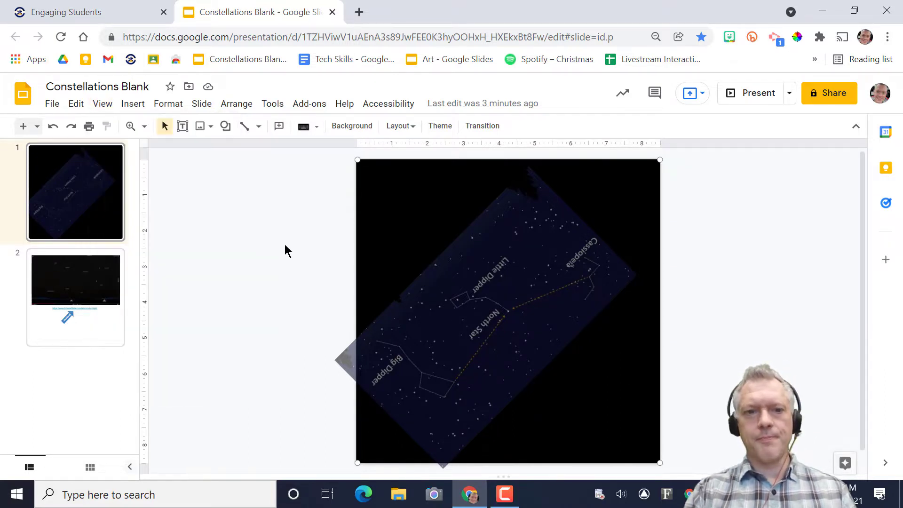
click(51, 301)
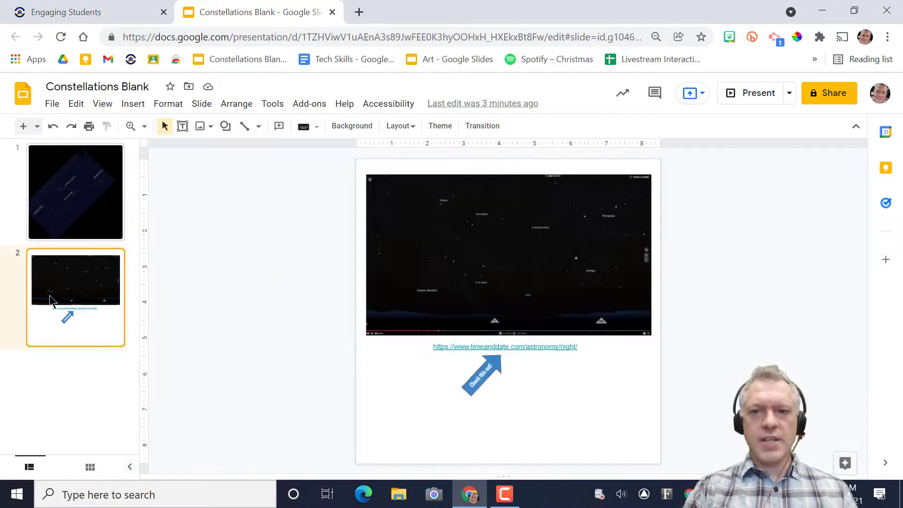
click(517, 348)
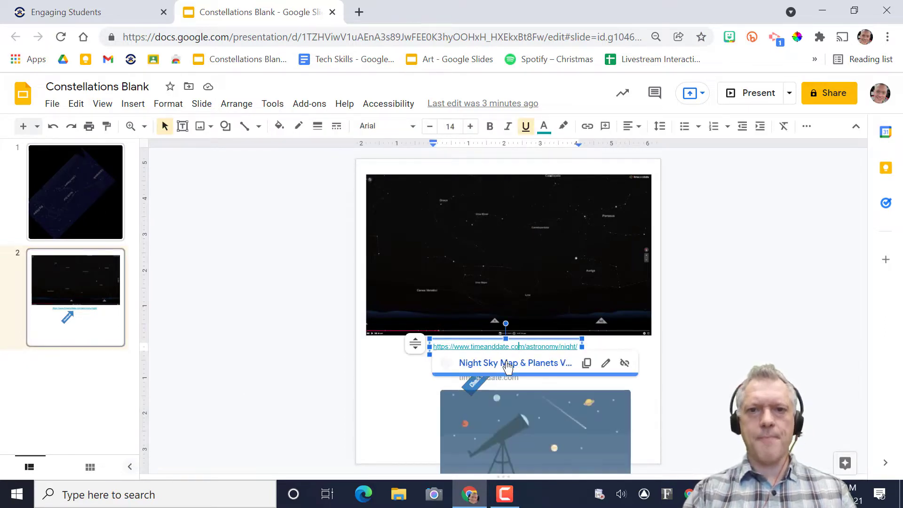
Open the timeanddate sky map full screen and move its time to 6:04 pm.
click(507, 364)
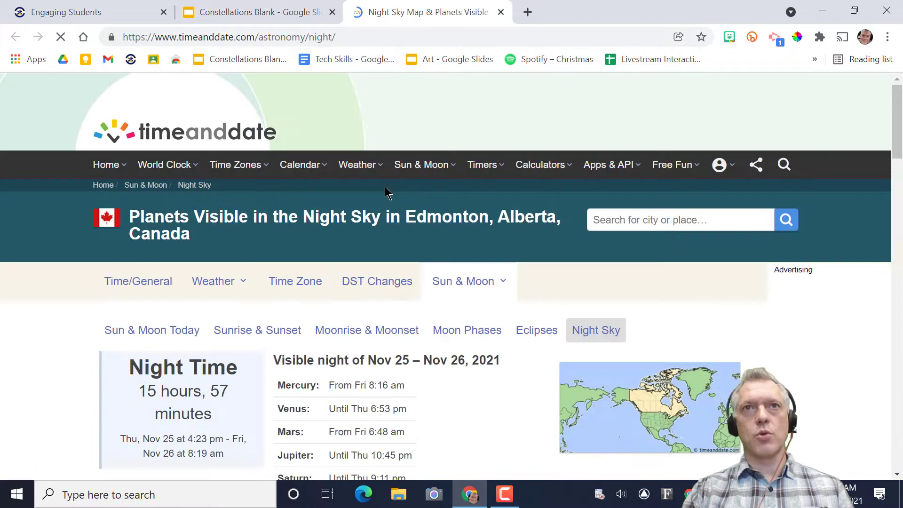
scroll(605, 336, down, 3)
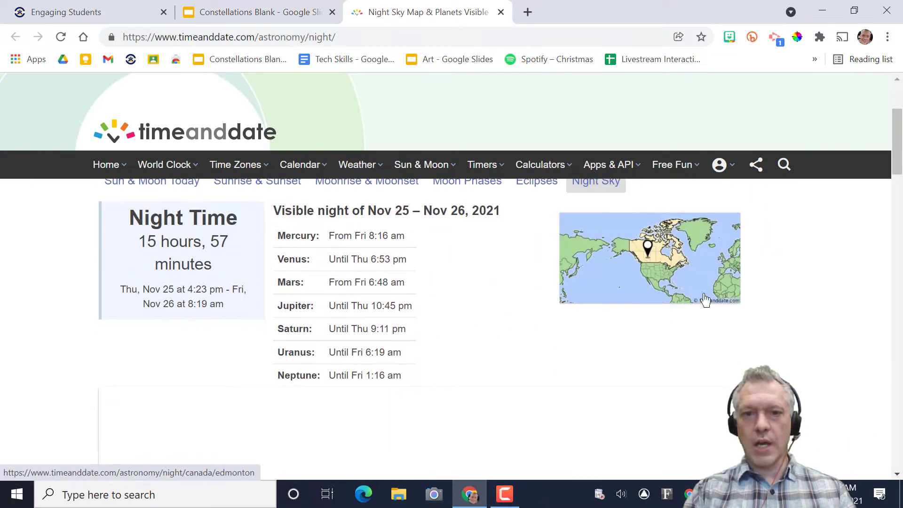
scroll(649, 242, down, 5)
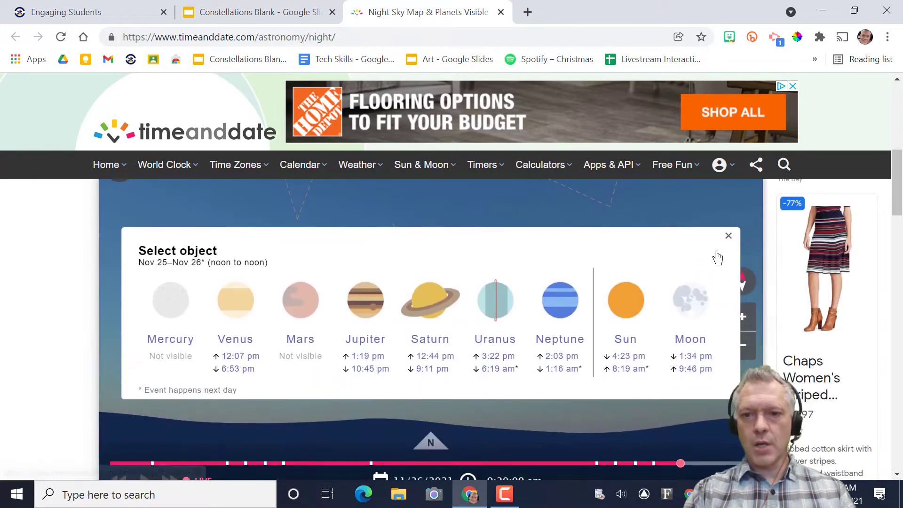
click(728, 236)
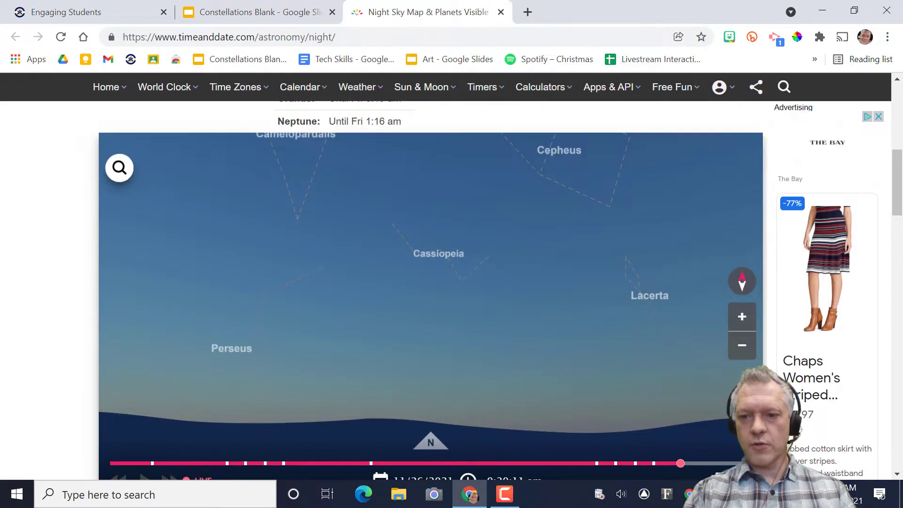
click(738, 471)
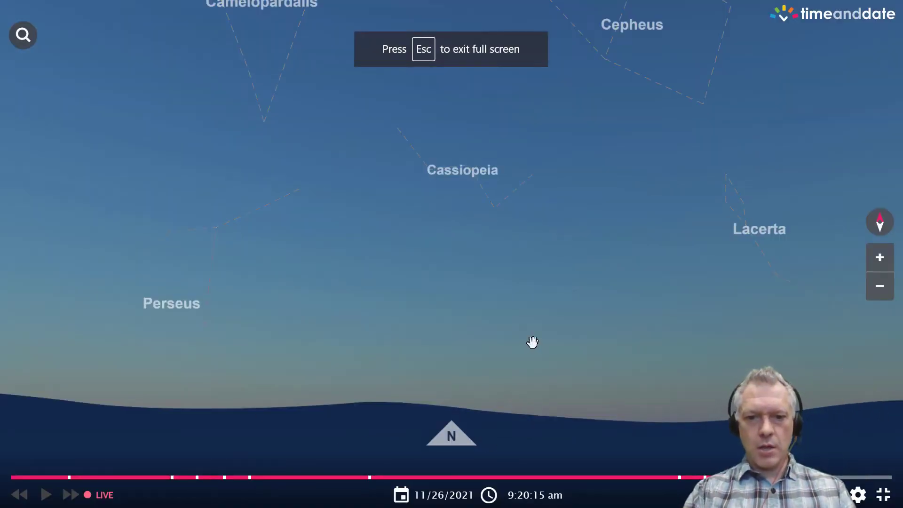
drag(532, 343, 533, 366)
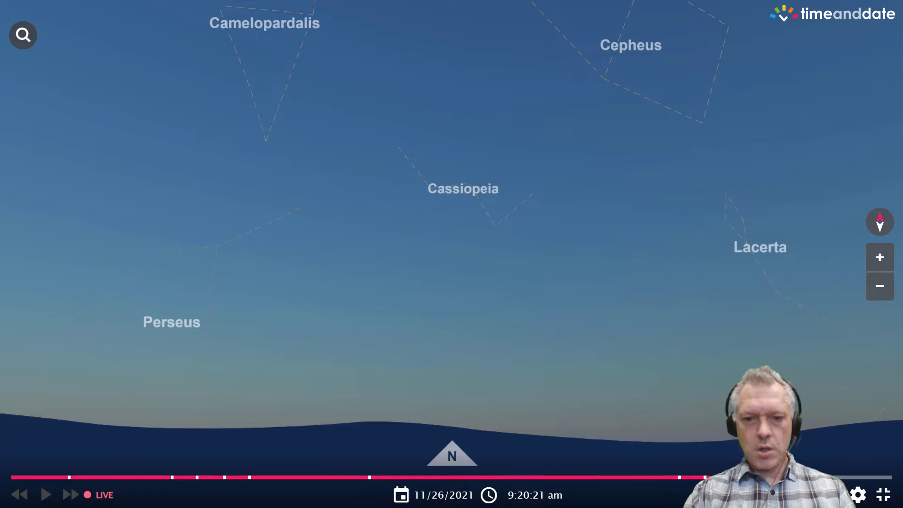
drag(762, 477, 233, 410)
Zoom out and pan the sky, setting the time to 6:50:46 pm with Ursa Major and Minor visible.
drag(502, 249, 538, 270)
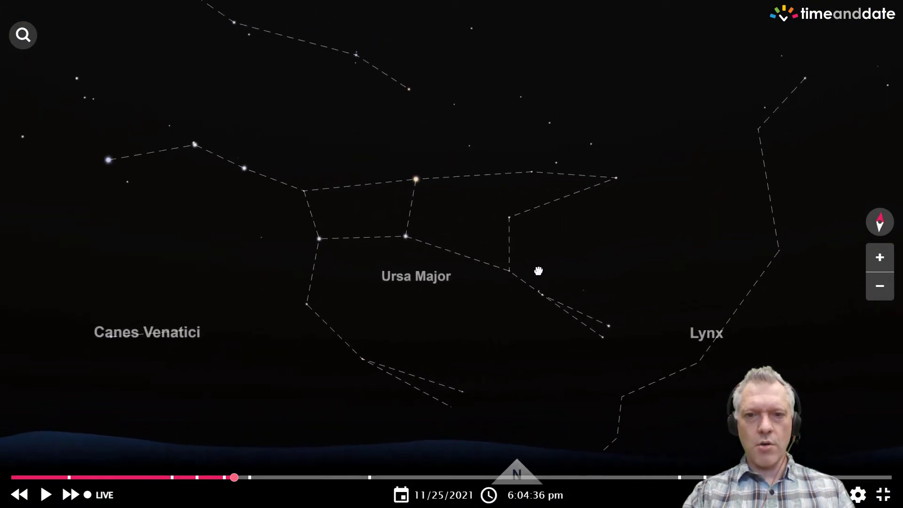
click(881, 288)
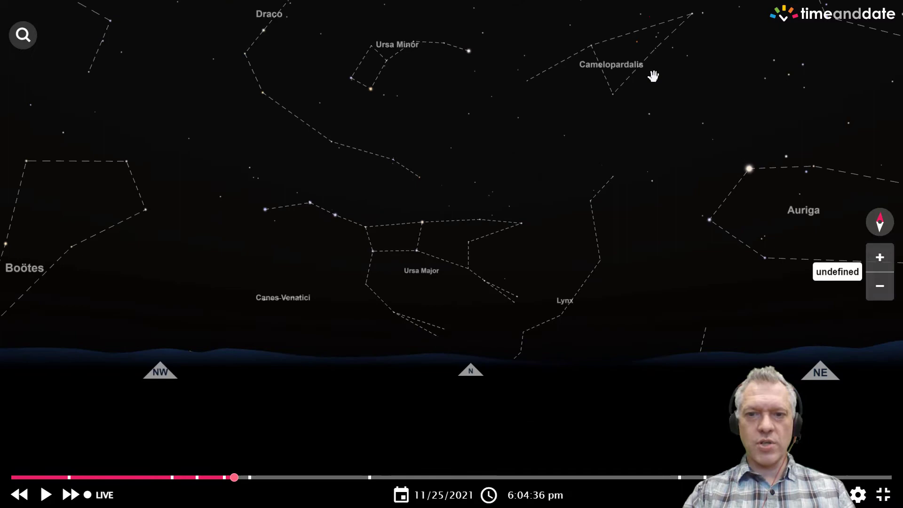
drag(687, 54, 515, 329)
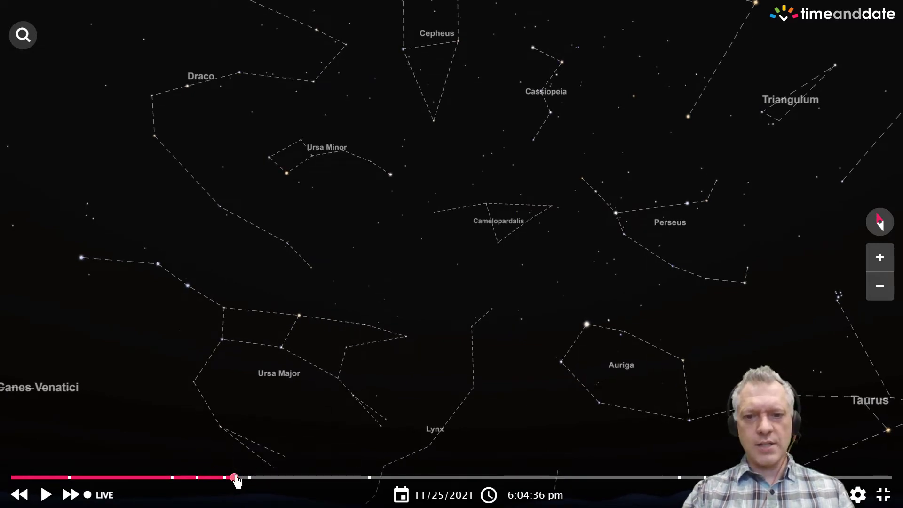
drag(236, 479, 291, 455)
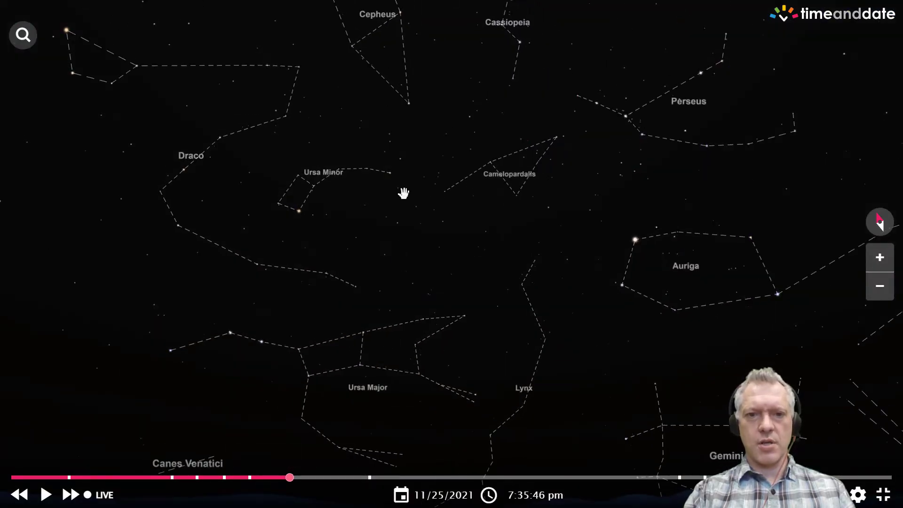
mouse_move(393, 186)
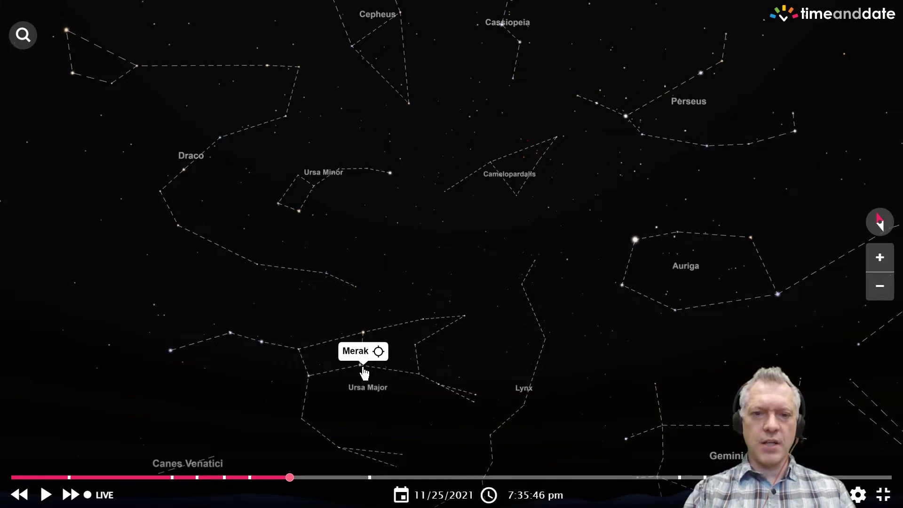
drag(246, 399, 296, 328)
drag(292, 483, 263, 468)
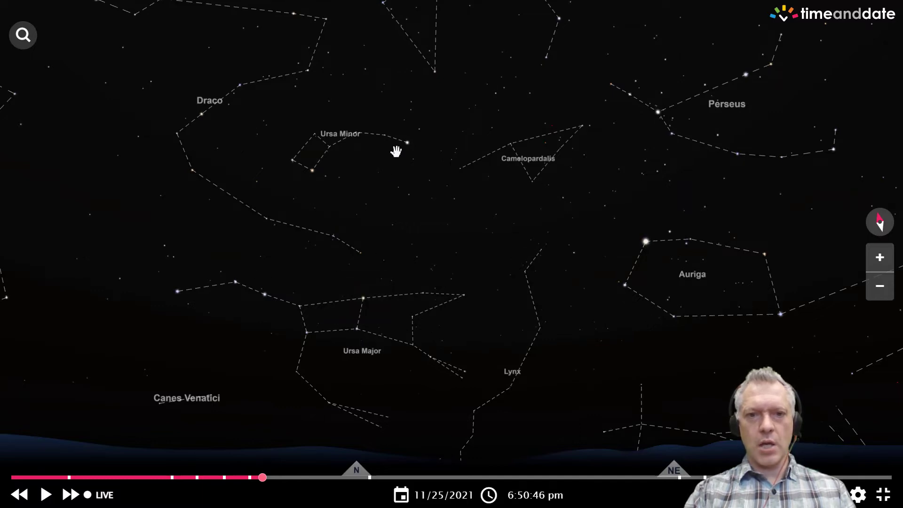
drag(407, 212, 302, 135)
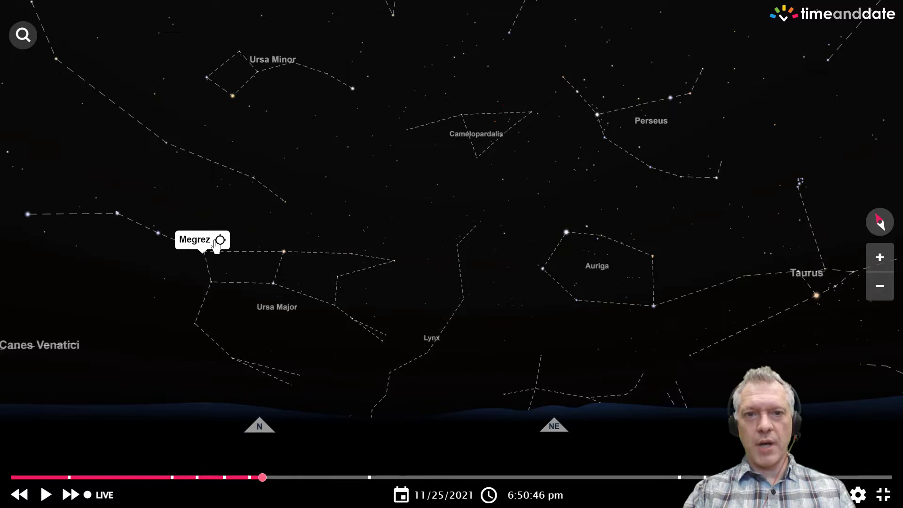
Pan the sky toward Ursa Minor and dismiss the Rho Ursae Majoris info panel.
drag(373, 91, 359, 197)
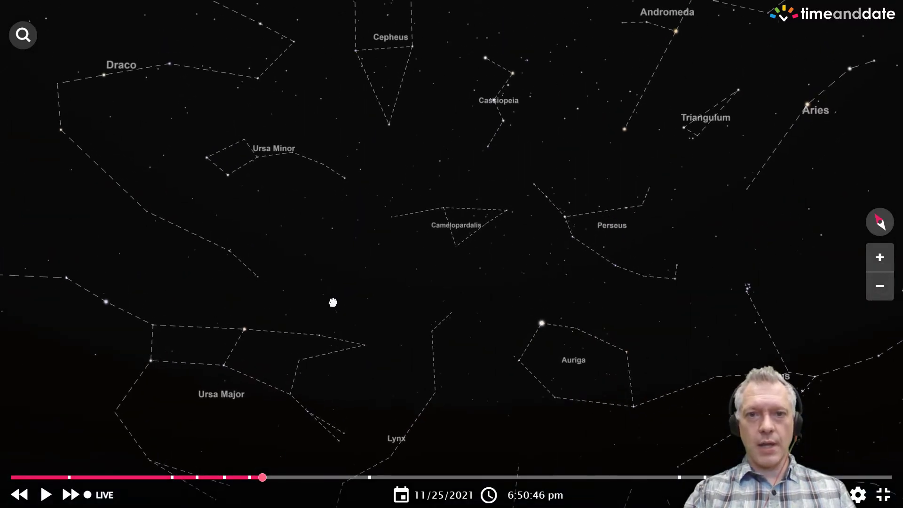
click(359, 197)
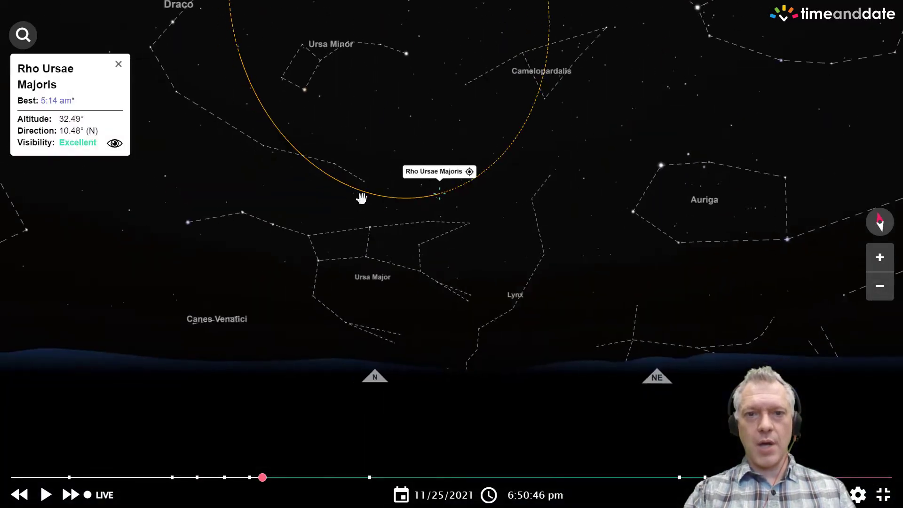
click(118, 65)
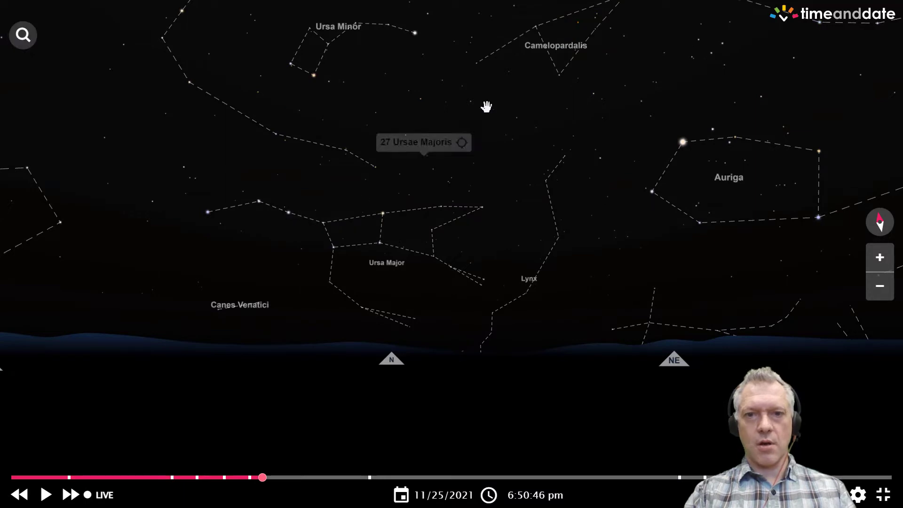
Frame Draco, Ursa Minor, Cepheus and Cassiopeia around Polaris, then exit full screen.
drag(442, 121, 392, 362)
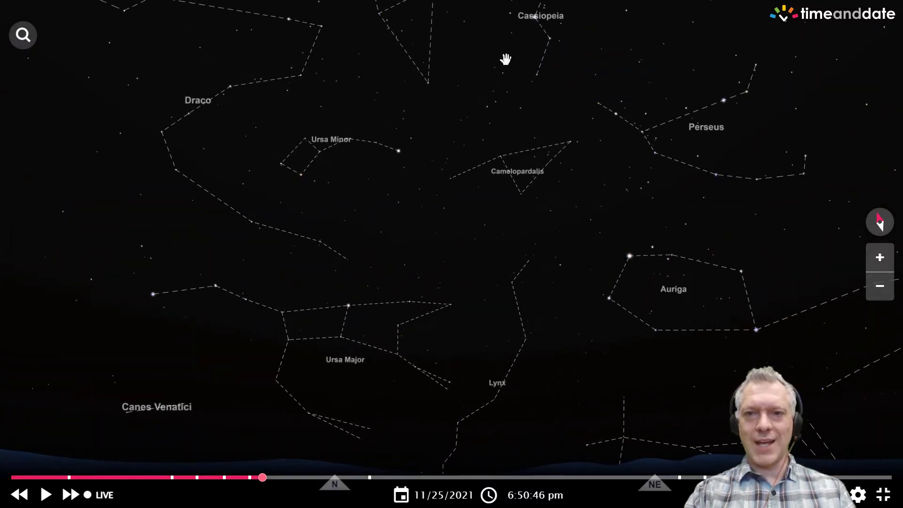
drag(468, 221, 477, 336)
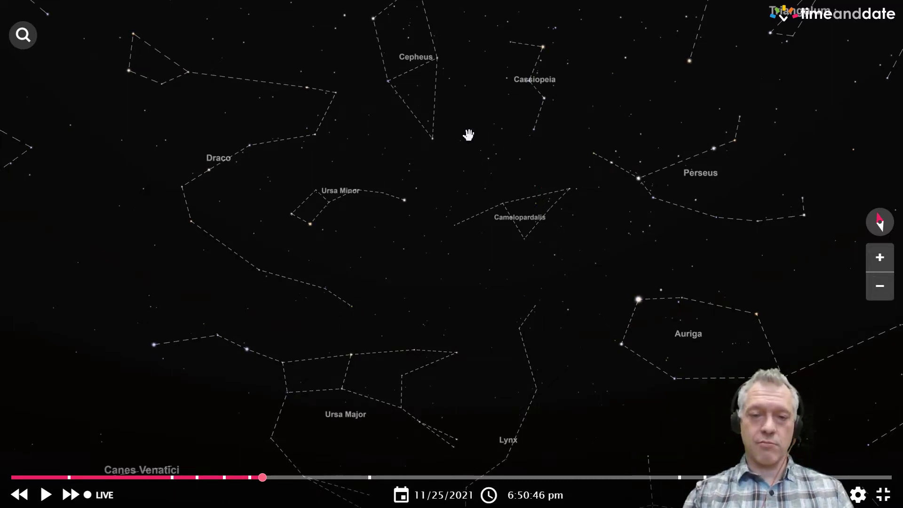
drag(429, 231, 483, 184)
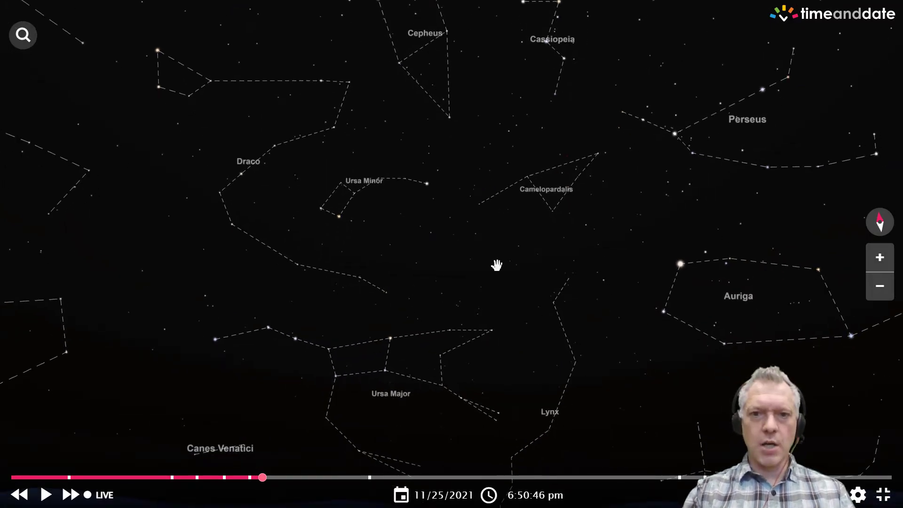
drag(612, 262, 546, 193)
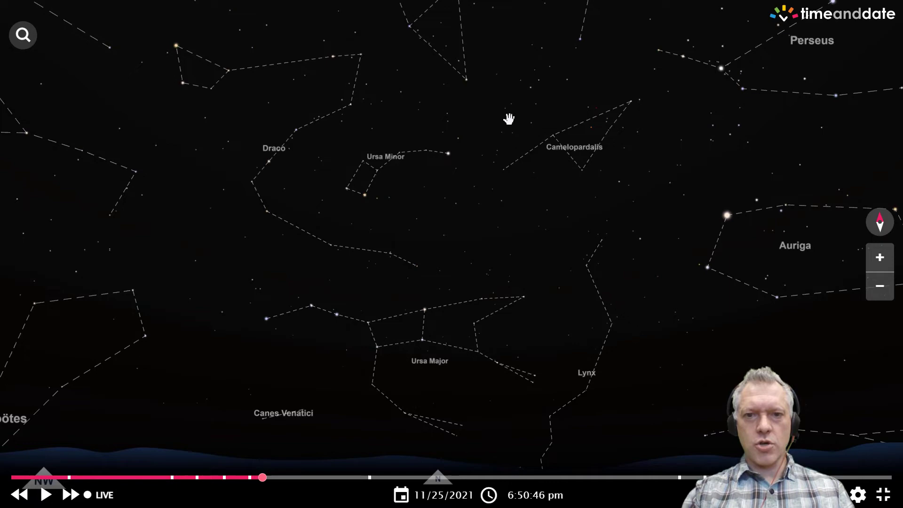
drag(494, 302, 454, 381)
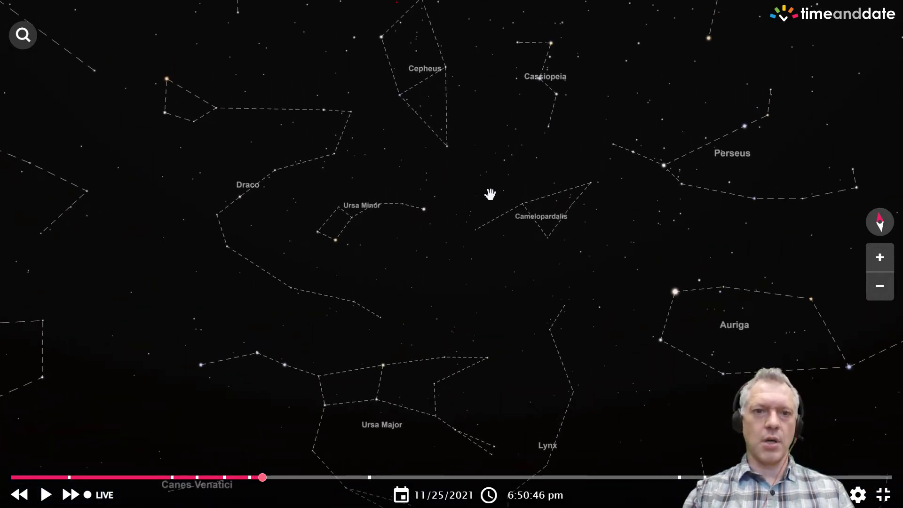
drag(490, 194, 470, 262)
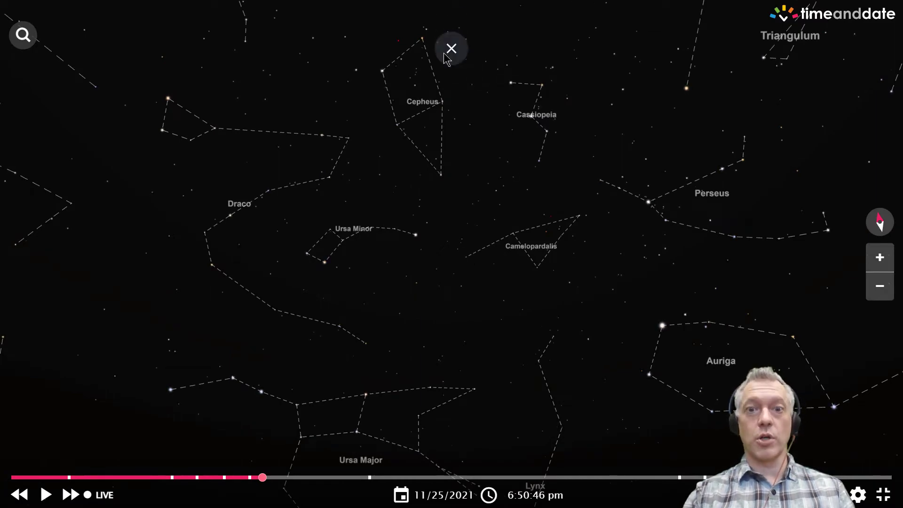
click(446, 55)
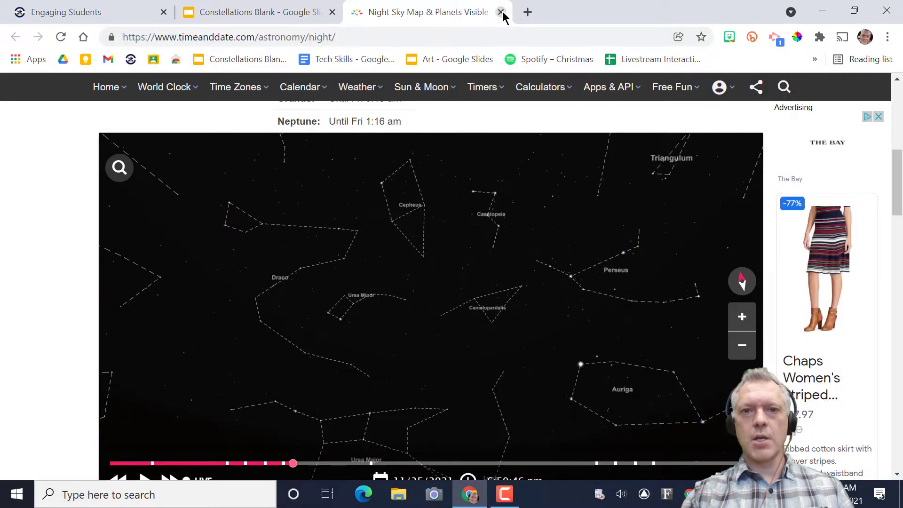
Return to slide 1 of the slideshow and turn off Show filmstrip in the View menu.
click(501, 13)
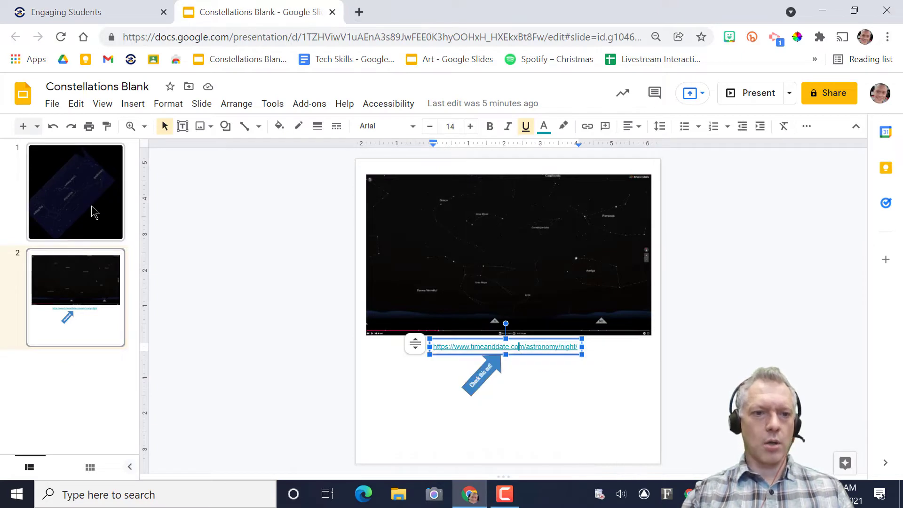
key(Page_Up)
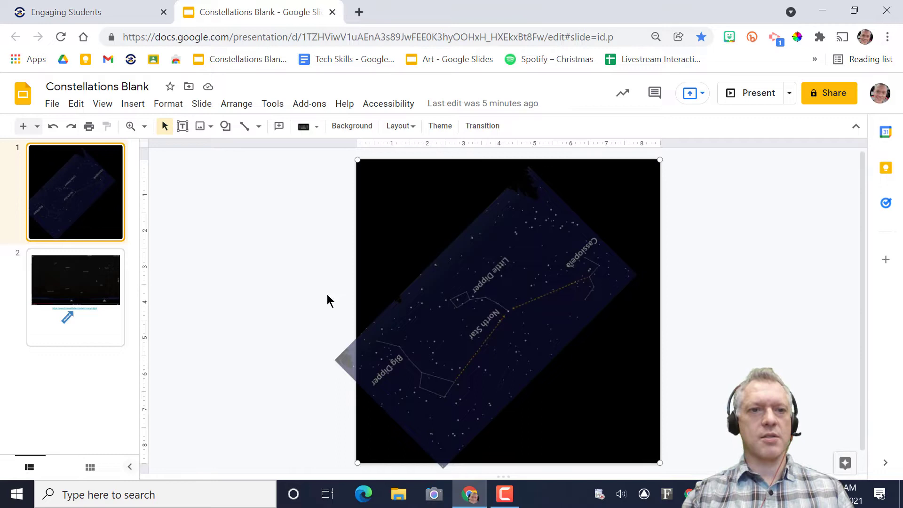
click(104, 106)
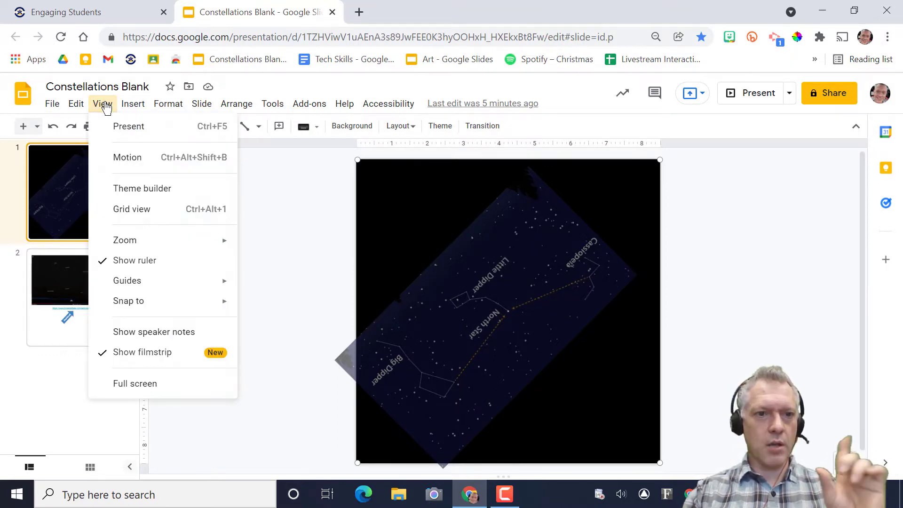
click(140, 354)
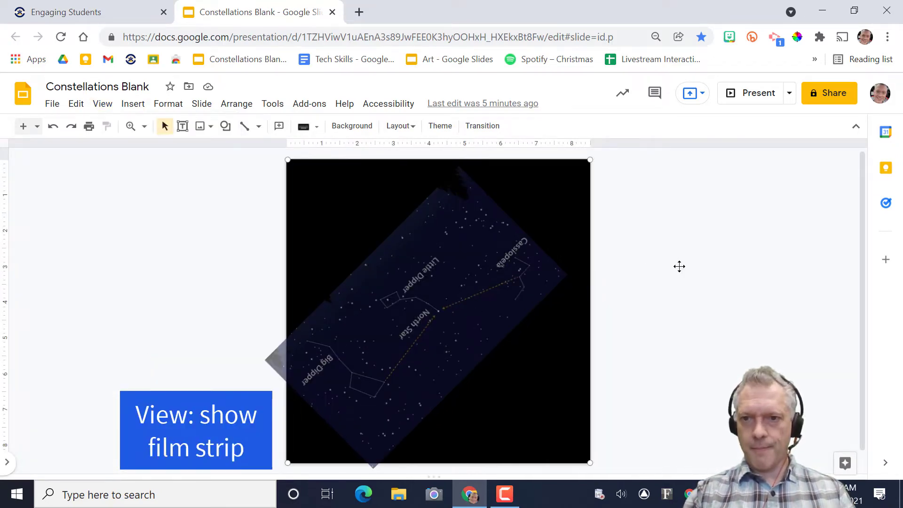
Duplicate the North Star's dot with Ctrl+D and drag the copy back onto the North Star.
click(438, 309)
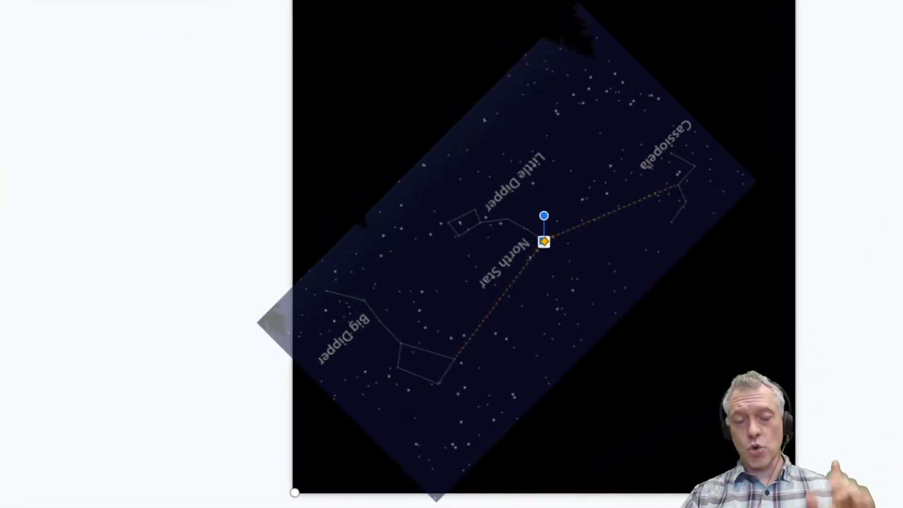
key(ctrl+d)
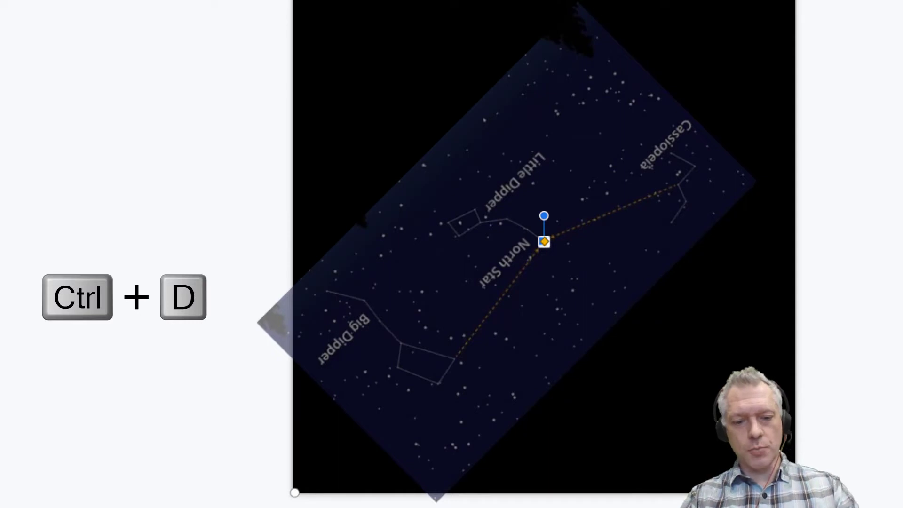
key(ctrl+d)
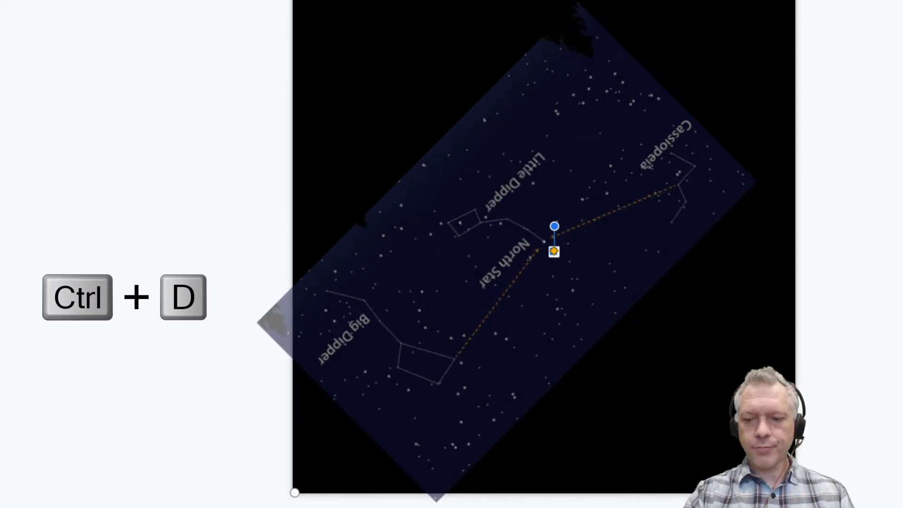
drag(554, 251, 528, 218)
Zoom in, duplicate the North Star dot, and nudge the copy toward the Little Dipper.
click(658, 291)
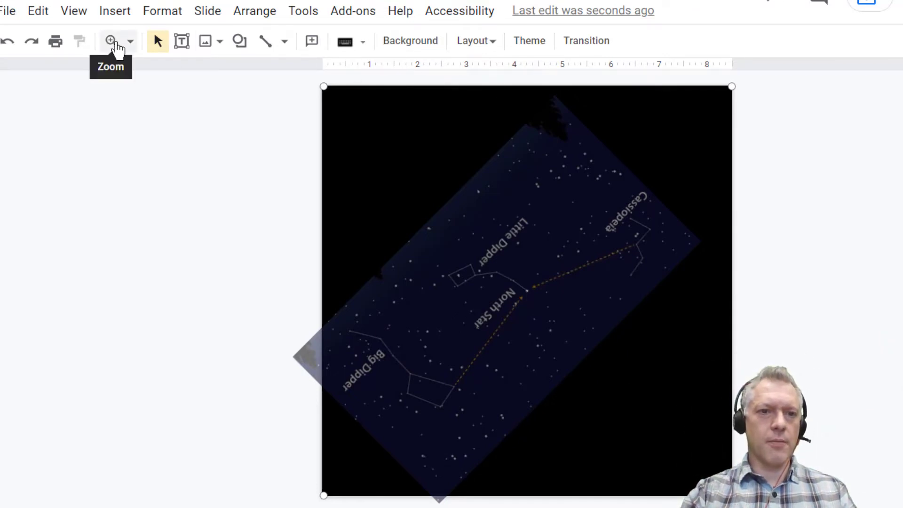
key(ctrl+alt+equal)
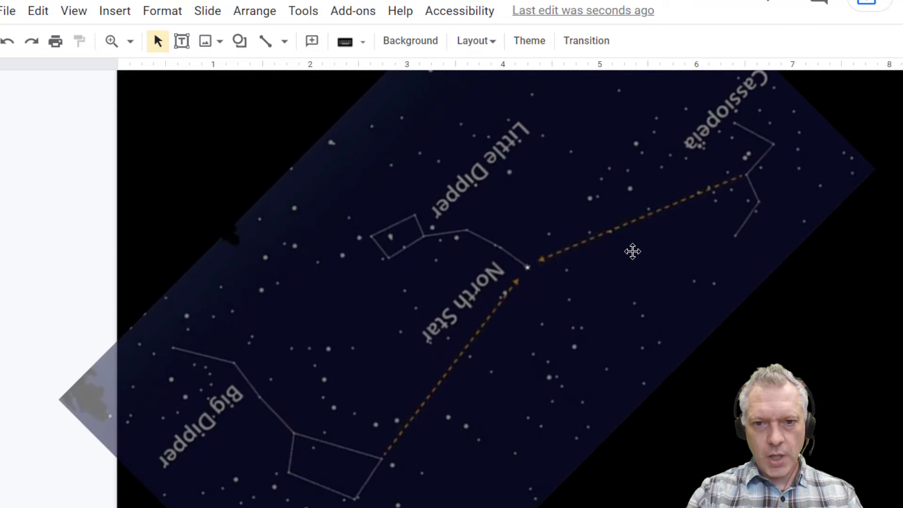
click(528, 267)
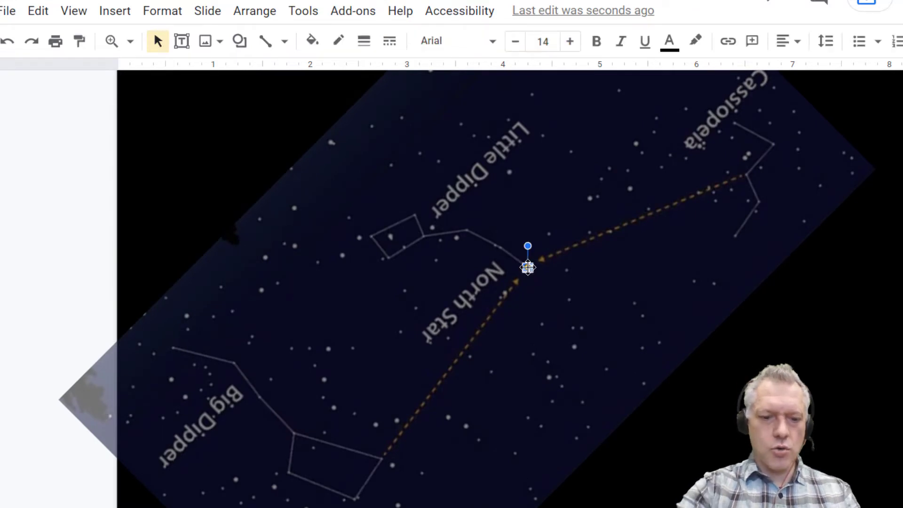
key(ctrl+d)
key(Left)
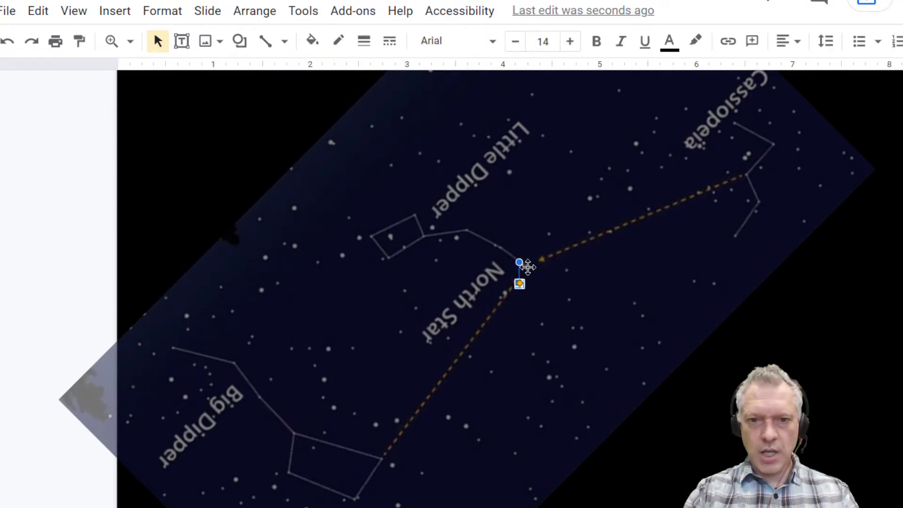
key(Up)
key(Left)
key(Up)
key(Left)
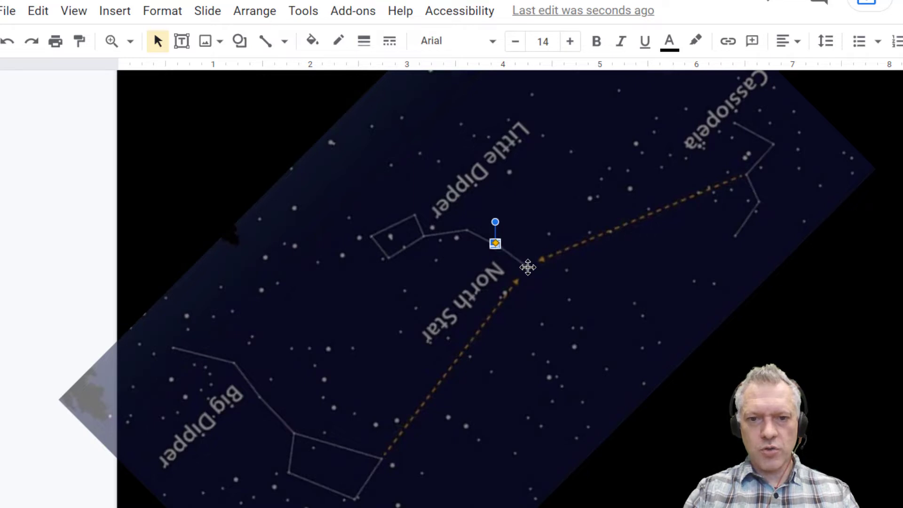
key(Down)
key(Right)
key(Left)
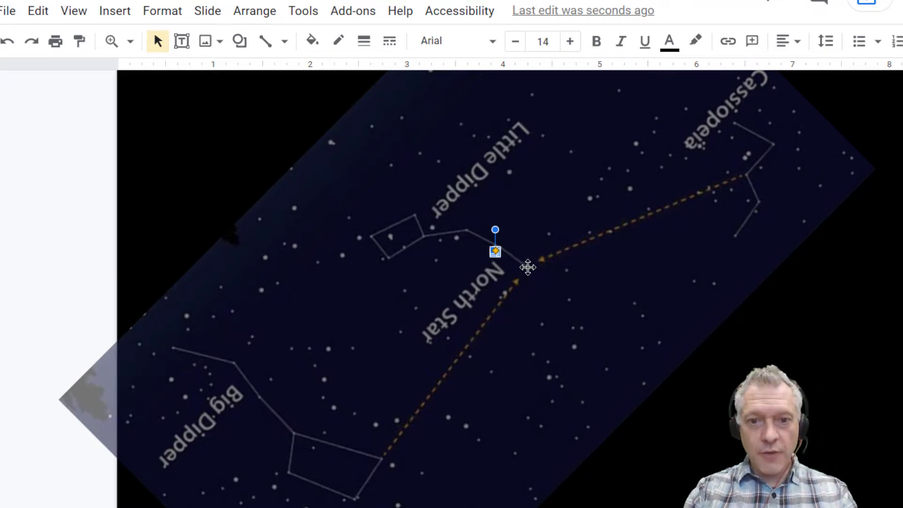
key(shift+Up)
key(shift+Up)
key(shift+Up)
key(shift+Up)
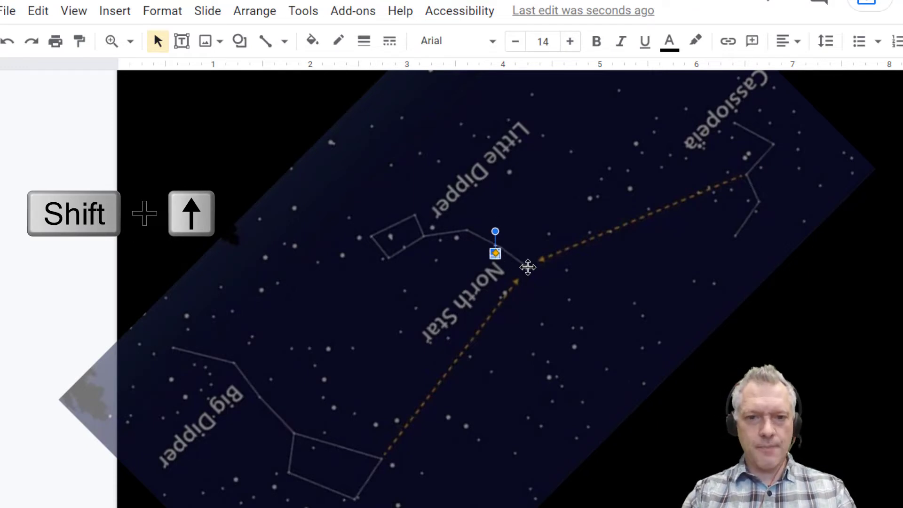
Move the dot up-left and along the Little Dipper onto its next star.
key(shift+Left)
key(shift+Left)
key(shift+Left)
key(shift+Up)
key(shift+Up)
key(shift+Up)
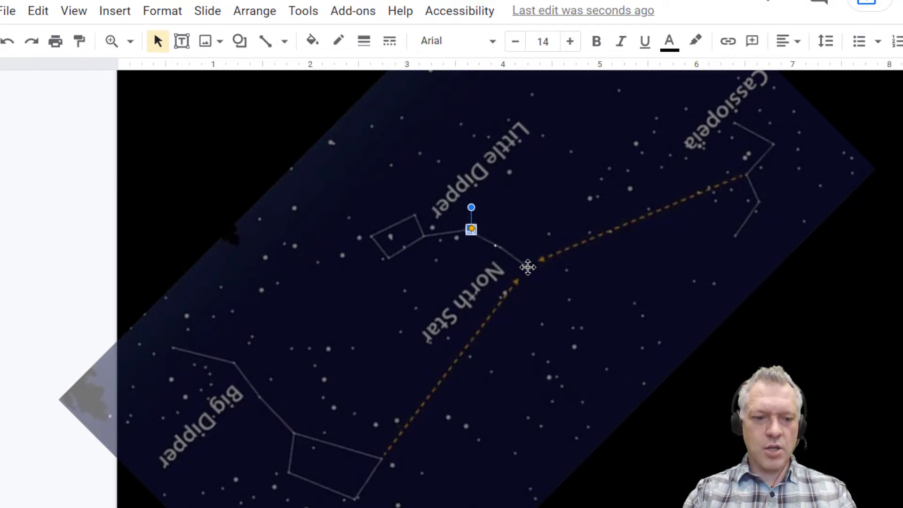
key(Left)
key(Left)
key(Left)
key(Down)
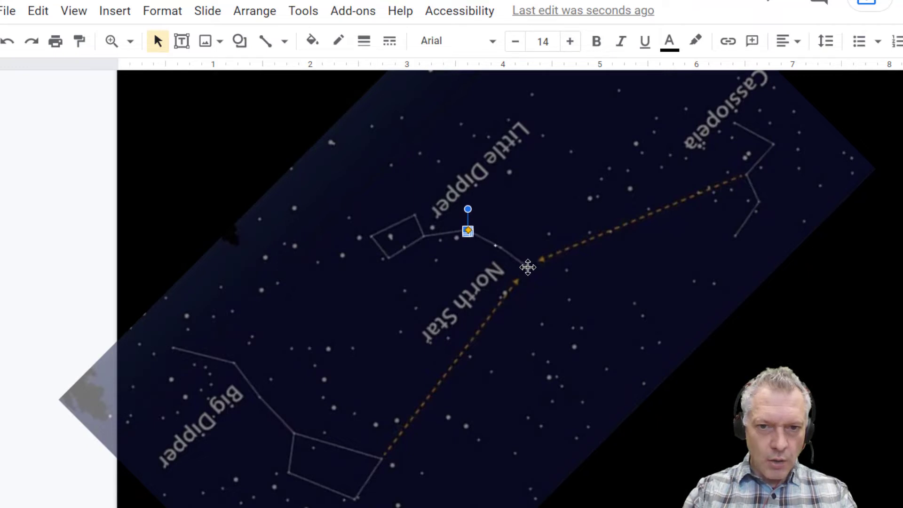
key(shift+Left)
key(shift+Left)
key(shift+Left)
key(shift+Left)
key(shift+Left)
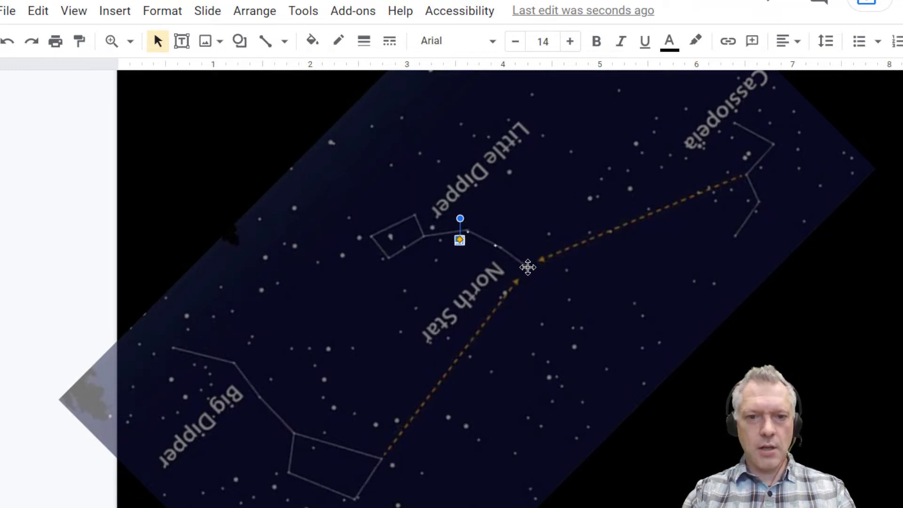
key(shift+Down)
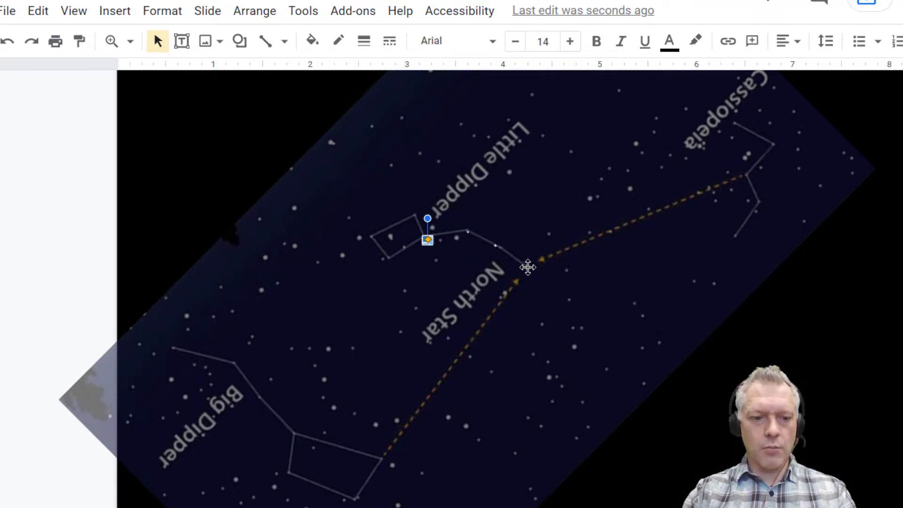
key(Left)
key(Left)
key(Up)
key(Up)
key(Left)
key(Up)
key(Up)
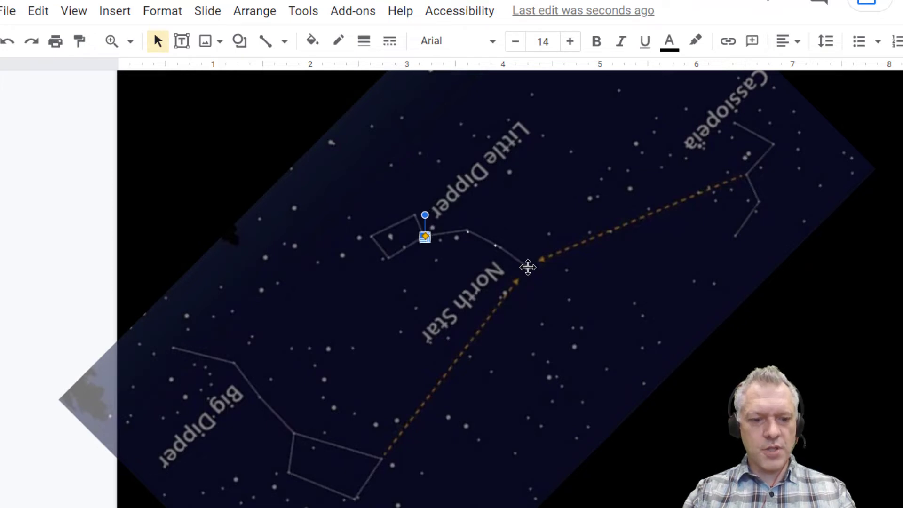
Shift the dot up to the following Little Dipper star and centre it there.
key(shift+Right)
key(shift+Right)
key(shift+Down)
key(shift+Down)
key(shift+Up)
key(shift+Up)
key(shift+Up)
key(shift+Up)
key(shift+Up)
key(shift+Left)
key(shift+Left)
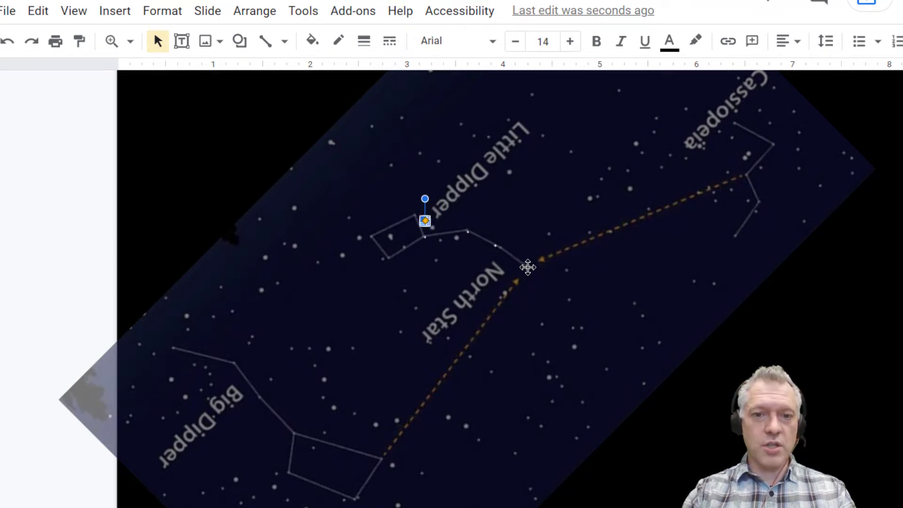
key(shift+Left)
key(shift+Up)
key(Left)
key(Left)
key(Left)
key(shift+Down)
key(Up)
key(Left)
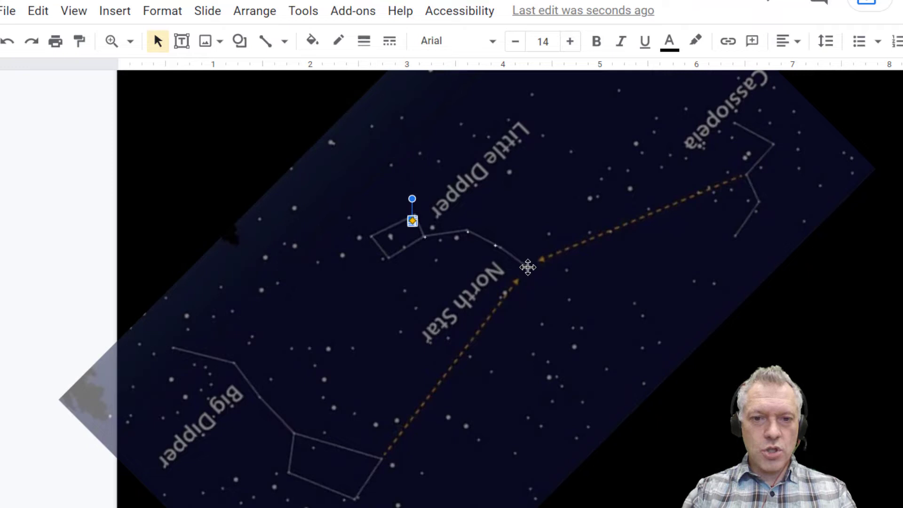
key(Left)
key(Up)
key(Right)
key(Up)
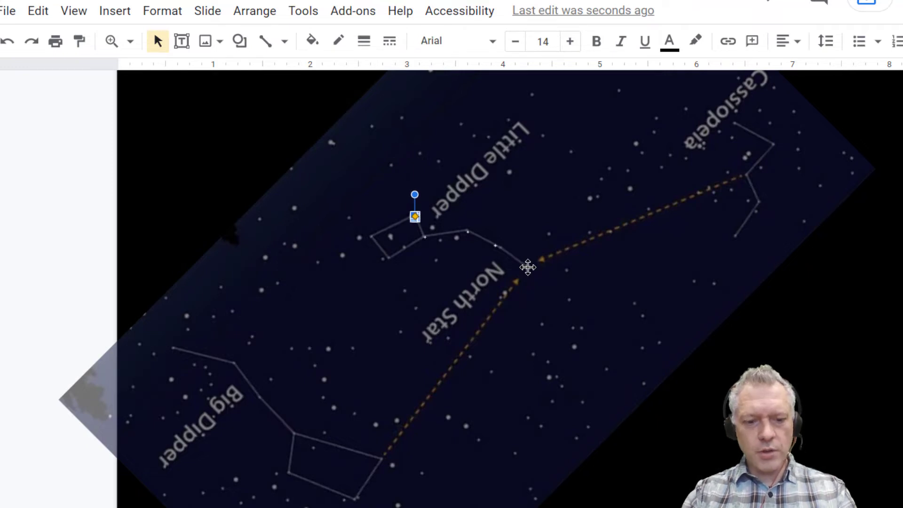
Move the dot onto the Little Dipper's bowl stars, undoing one stray drag.
key(shift+Right)
key(shift+Right)
key(shift+Down)
key(shift+Down)
key(shift+Left)
key(shift+Left)
key(shift+Left)
key(shift+Left)
key(shift+Left)
key(shift+Left)
key(shift+Left)
key(shift+Left)
key(shift+Down)
key(shift+Down)
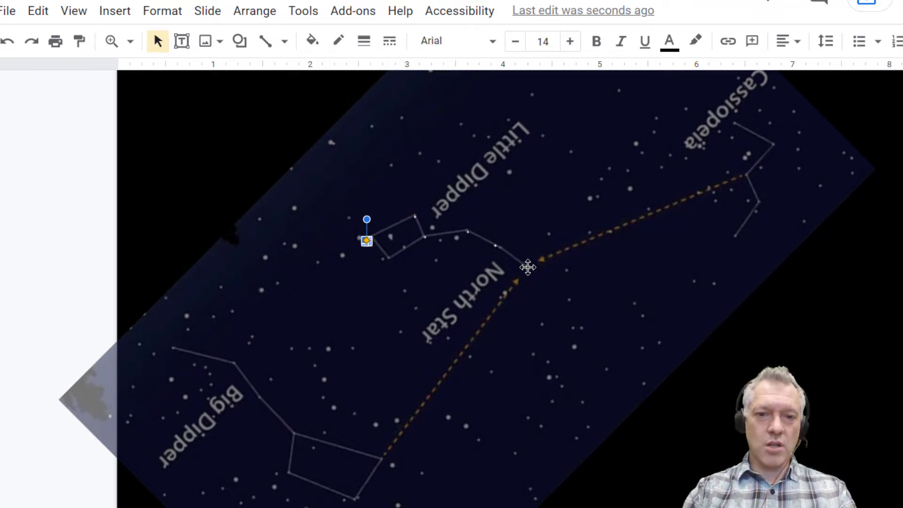
key(shift+Right)
key(Up)
key(Up)
key(shift+Right)
key(shift+Right)
key(shift+Down)
key(shift+Down)
key(shift+Down)
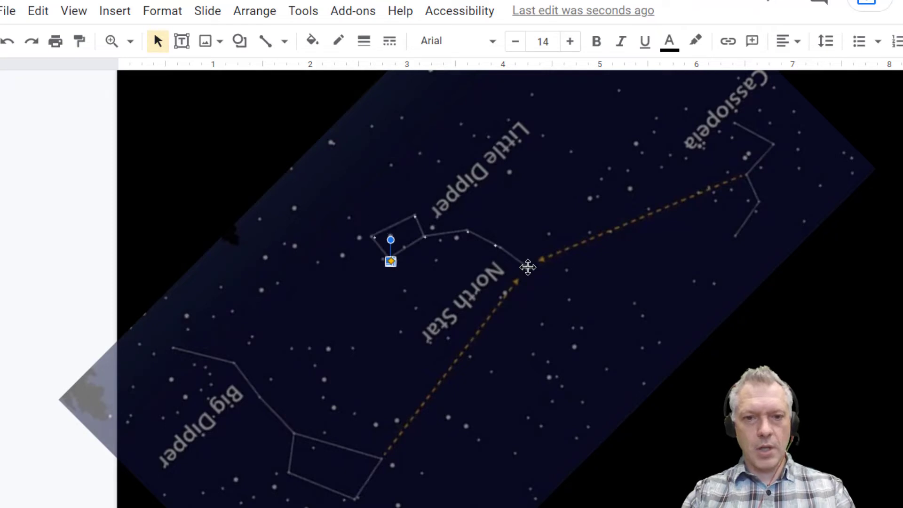
key(shift+Left)
key(Right)
key(Right)
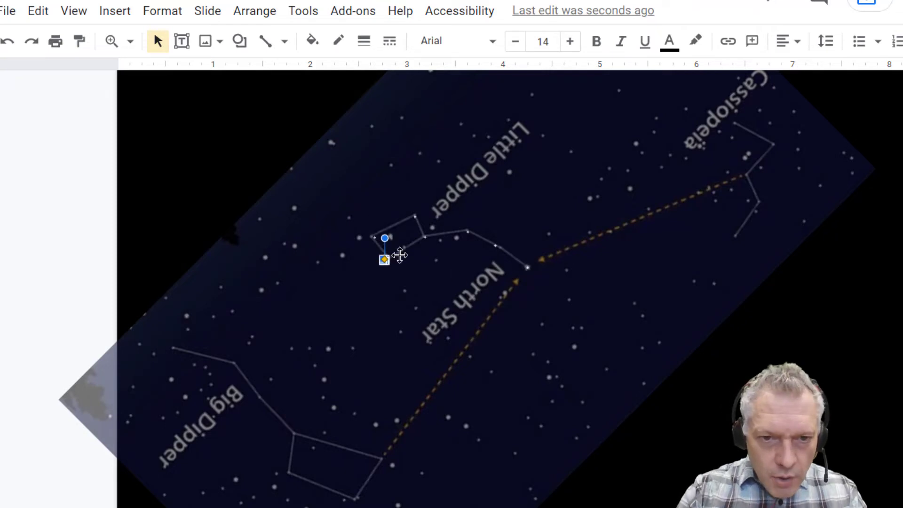
drag(384, 259, 370, 232)
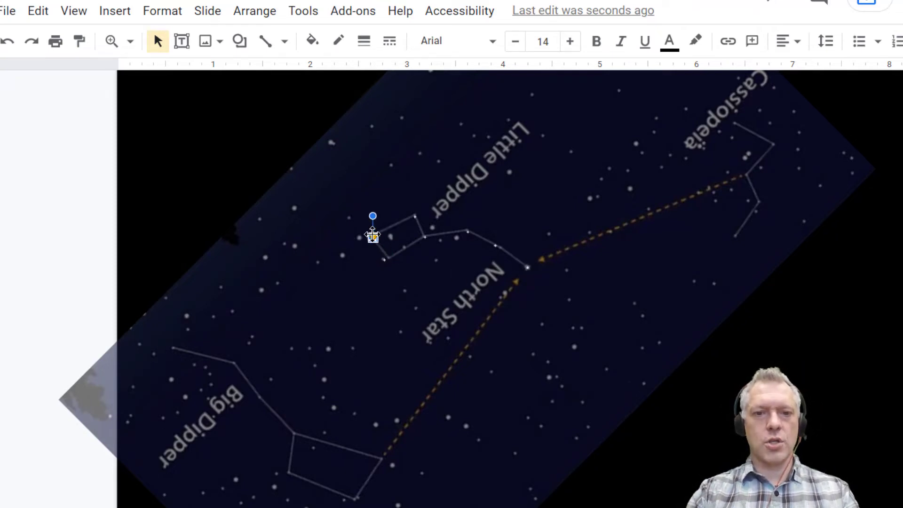
key(ctrl+z)
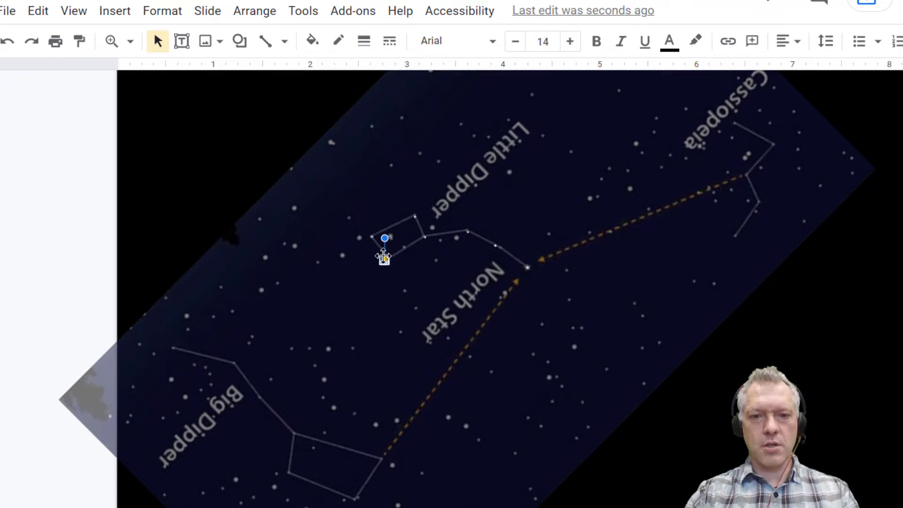
key(Right)
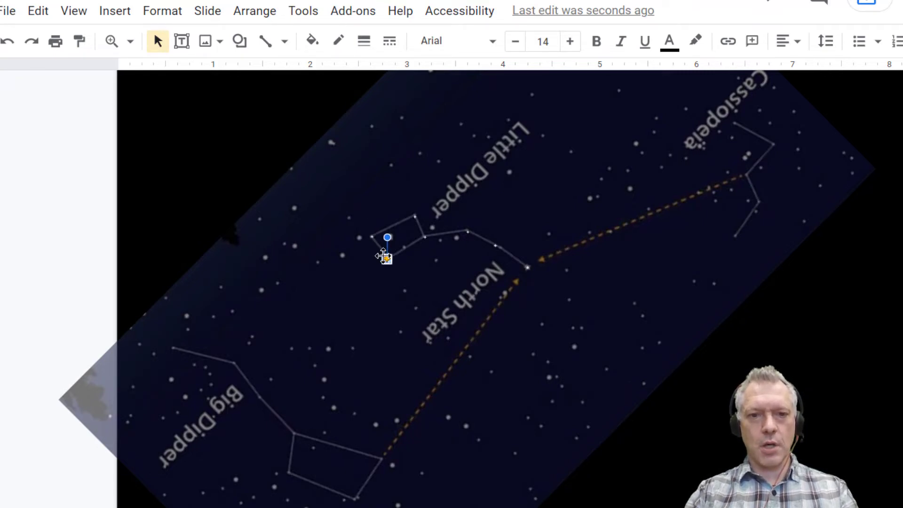
Bring the dot far down onto a star at the bottom of the Big Dipper's bowl.
key(Right)
key(Down)
key(Down)
key(Down)
key(Down)
key(Down)
key(Down)
key(Down)
key(Down)
key(Down)
key(Down)
key(Down)
key(Down)
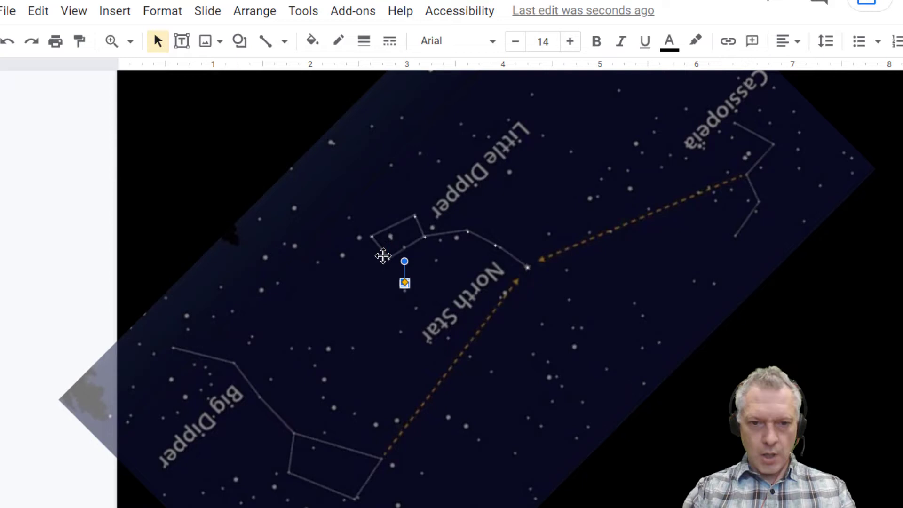
key(Up)
key(Up)
key(Up)
key(Up)
key(Up)
key(Up)
key(Up)
key(Up)
key(Left)
key(Left)
key(Left)
key(Left)
key(Left)
key(Left)
key(Left)
key(Left)
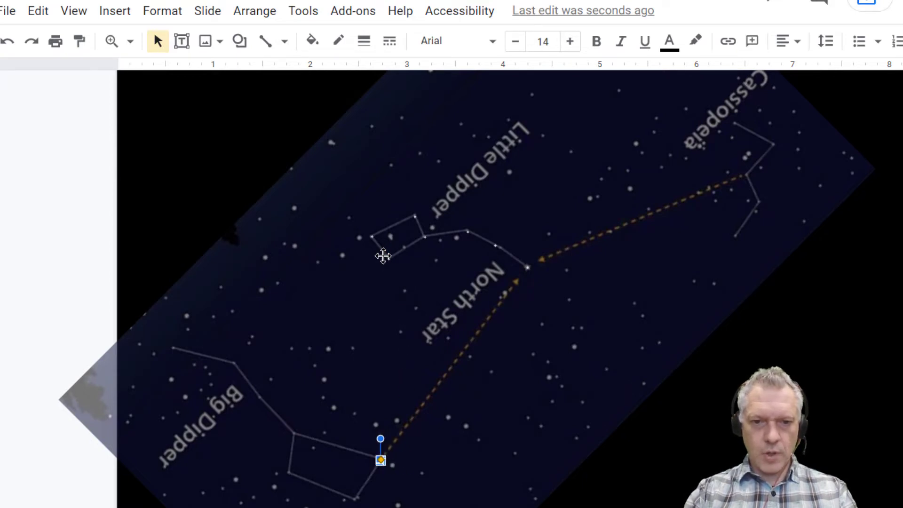
key(Right)
key(Right)
key(Right)
key(Right)
key(Right)
key(Right)
key(Right)
key(Right)
key(Down)
key(Down)
key(Down)
key(Down)
key(Down)
key(Down)
key(Down)
key(Down)
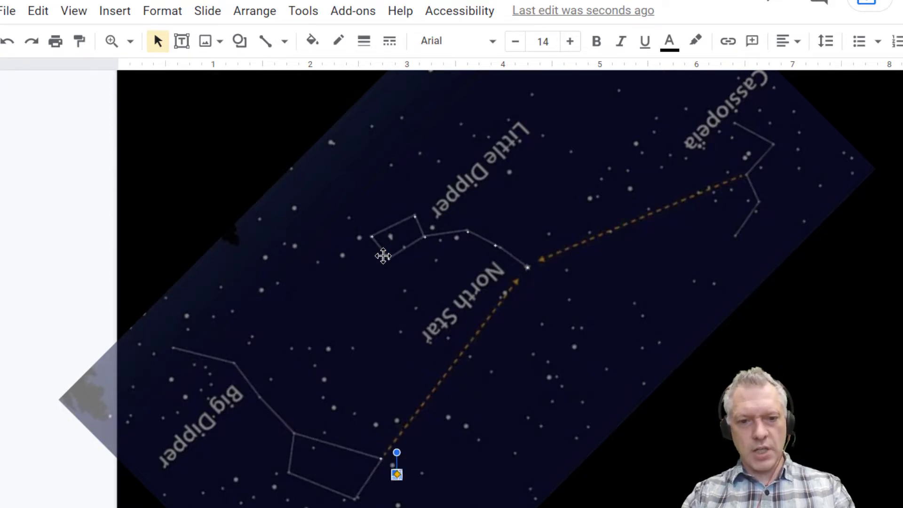
key(Left)
key(Left)
key(Left)
key(Left)
key(Left)
key(Left)
key(Left)
key(Left)
key(Down)
key(Down)
key(Down)
key(Down)
key(Down)
key(Down)
key(Down)
key(Down)
key(Down)
key(Left)
key(Left)
key(Left)
key(Left)
key(Left)
key(Left)
key(Left)
key(Left)
key(Down)
key(Down)
key(Down)
key(Down)
key(Left)
key(Left)
key(Left)
key(Left)
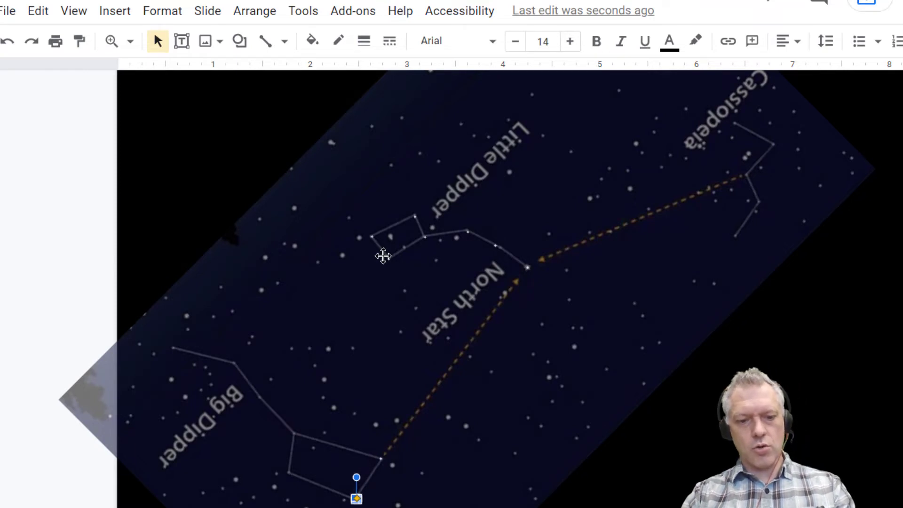
Nudge star dots onto the Big Dipper's bowl stars, including the bowl's corner star.
scroll(384, 256, down, 5)
key(Up)
key(Up)
key(Up)
key(Up)
key(Up)
key(Up)
key(Up)
key(Up)
key(Up)
key(Up)
key(Up)
key(Up)
key(Left)
key(Left)
key(Left)
key(Left)
key(Up)
key(Up)
key(Up)
key(Up)
key(Up)
key(Up)
key(Up)
key(Left)
key(Left)
key(Left)
key(Left)
key(Left)
key(Left)
key(Left)
key(Left)
key(Up)
key(Up)
key(Up)
key(Up)
key(Up)
key(Up)
key(Up)
key(Up)
key(Up)
key(Up)
key(Up)
key(Left)
key(Left)
key(Left)
key(Left)
key(Left)
key(Left)
key(Left)
key(Left)
key(Left)
key(Left)
key(Left)
key(Left)
key(Left)
key(Left)
key(Left)
key(Left)
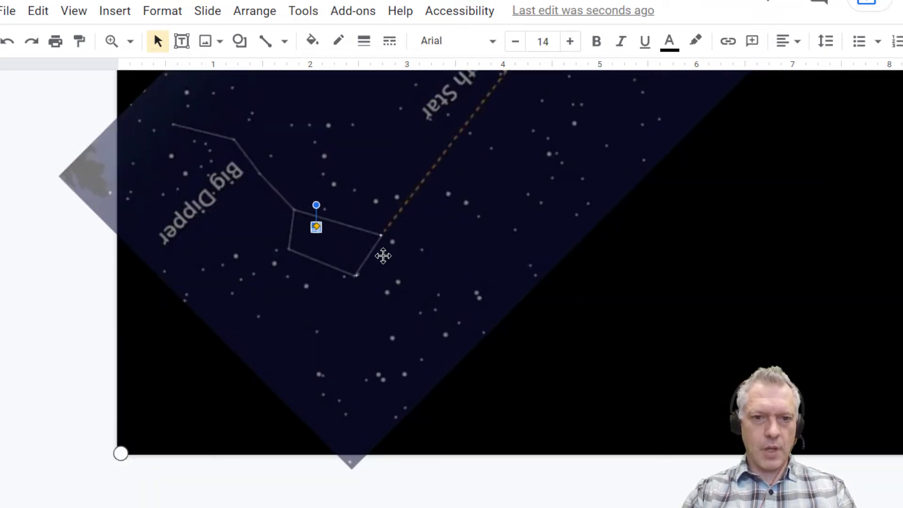
key(Up)
key(Up)
key(Up)
key(Up)
key(Up)
key(Up)
key(Up)
key(Up)
key(Up)
key(Up)
key(Up)
key(Up)
key(Left)
key(Left)
key(Left)
key(Left)
key(Left)
key(Left)
key(Left)
key(Left)
key(Left)
key(Down)
key(Down)
key(Left)
key(Down)
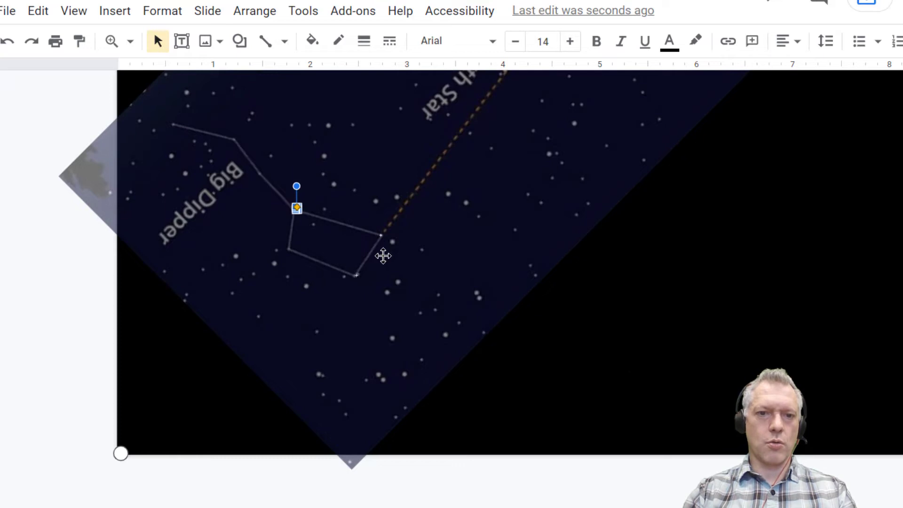
key(Down)
key(Down)
key(Left)
key(Right)
key(Right)
key(Right)
key(Right)
key(Right)
key(Right)
key(Right)
key(Right)
key(Down)
key(Down)
key(Down)
key(Down)
key(Down)
key(Down)
key(Down)
key(Down)
key(Down)
key(Down)
key(Left)
key(Left)
key(Left)
key(Left)
key(Left)
key(Left)
key(Left)
key(Left)
key(Down)
key(Down)
key(Down)
key(Down)
key(Down)
key(Down)
key(Down)
key(Down)
key(Down)
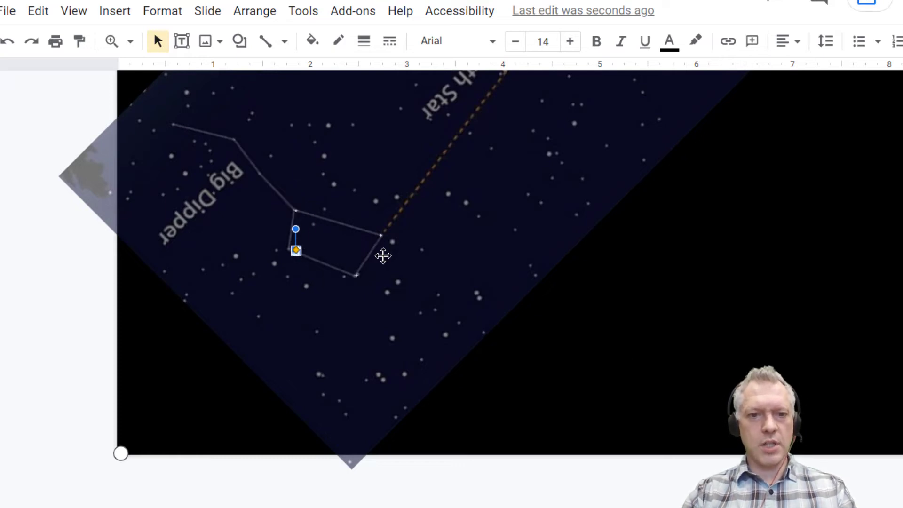
key(Left)
key(Left)
key(Left)
key(Left)
key(Right)
key(Right)
key(Right)
key(Right)
key(Right)
key(Right)
key(Right)
key(Right)
key(Down)
key(Down)
key(Down)
key(Down)
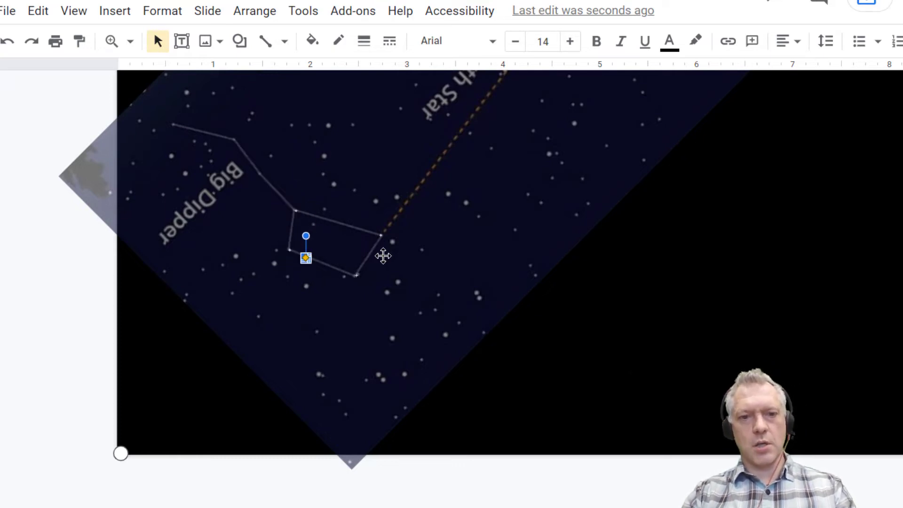
key(Up)
key(Up)
key(Up)
key(Up)
key(Up)
key(Up)
key(Up)
key(Up)
key(Up)
key(Up)
key(Up)
key(Up)
key(Up)
key(Up)
key(Up)
key(Up)
key(Up)
key(Up)
key(Up)
key(Up)
Nudge star dots up onto the Big Dipper's handle stars, finishing on the handle's end star.
key(Up)
key(Up)
key(Up)
key(Up)
key(Up)
key(Up)
key(Up)
key(Up)
key(Up)
key(Left)
key(Left)
key(Left)
key(Left)
key(Left)
key(Left)
key(Left)
key(Left)
key(Left)
key(Left)
key(Left)
key(Left)
key(Left)
key(Left)
key(Left)
key(Left)
key(Left)
key(Left)
key(Left)
key(Left)
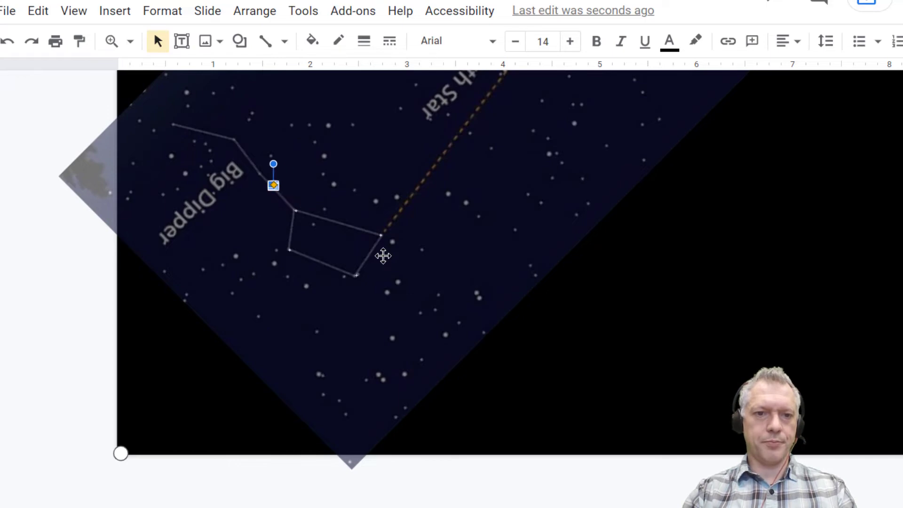
key(Up)
key(Up)
key(Up)
key(Up)
key(Up)
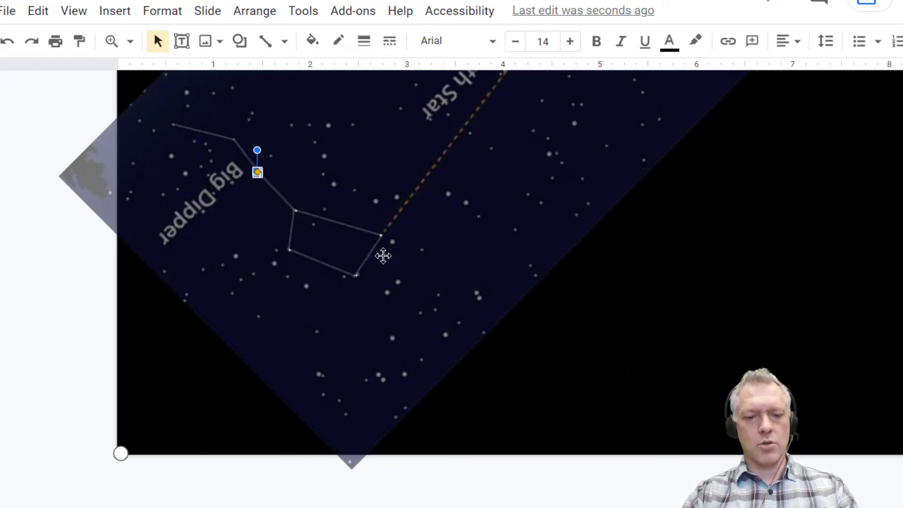
key(Right)
key(Right)
key(Right)
key(Right)
key(Right)
key(Right)
key(Right)
key(Right)
key(Up)
key(Up)
key(Up)
key(Up)
key(Up)
key(Up)
key(Up)
key(Up)
key(Up)
key(Up)
key(Up)
key(Up)
key(Up)
key(Up)
key(Up)
key(Left)
key(Left)
key(Left)
key(Left)
key(Left)
key(Left)
key(Left)
key(Left)
key(Left)
key(Left)
key(Left)
key(Left)
key(Left)
key(Left)
key(Left)
key(Left)
key(Left)
key(Left)
key(Left)
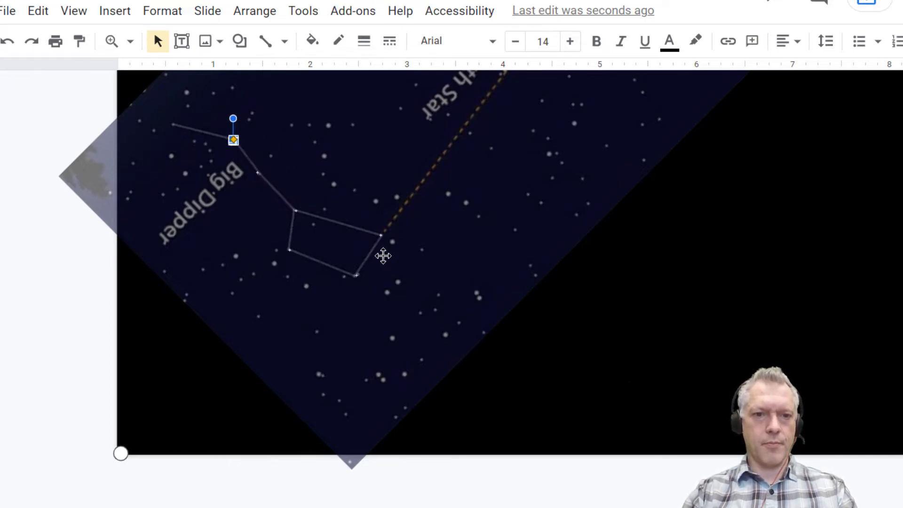
key(Down)
key(Down)
key(Down)
key(Down)
key(Down)
key(Right)
key(Right)
key(Right)
key(Left)
key(Left)
key(Left)
key(Left)
key(Left)
key(Left)
key(Left)
key(Left)
key(Left)
key(Left)
key(Left)
key(Left)
key(Left)
key(Left)
key(Left)
key(Left)
key(Left)
key(Left)
key(Left)
key(Left)
key(Up)
key(Up)
key(Up)
key(Up)
key(Up)
key(Up)
key(Up)
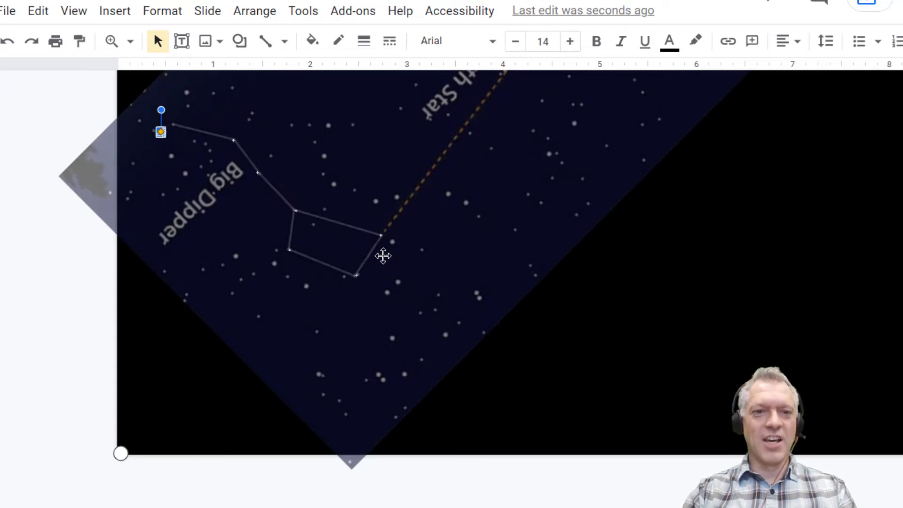
key(Up)
key(Up)
key(Up)
key(Right)
key(Right)
key(Right)
key(Right)
key(Right)
key(Right)
key(Right)
key(Left)
key(Left)
key(Left)
key(Left)
key(Left)
key(Left)
key(Down)
key(Right)
key(Right)
key(Right)
key(Right)
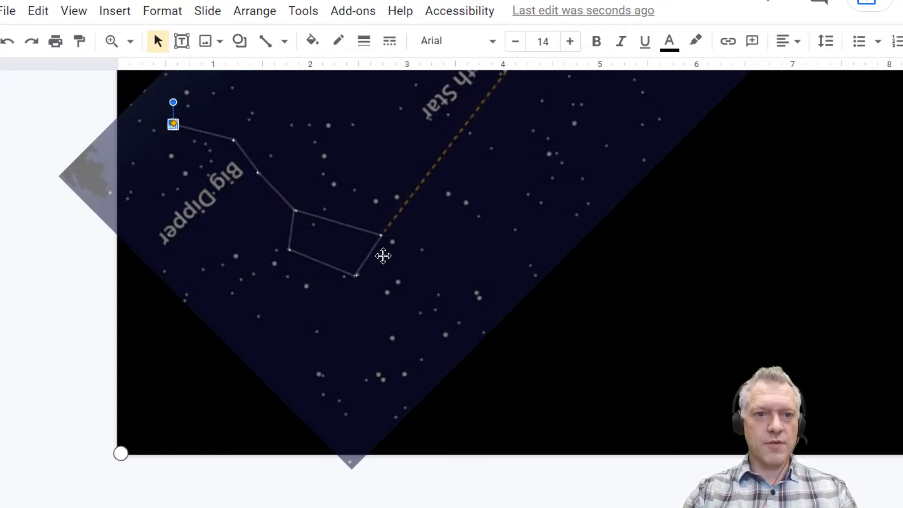
Slide a new star dot off the handle, far right toward Cassiopeia.
key(Right)
key(Down)
key(Down)
key(Down)
key(Down)
key(Down)
key(Down)
key(Down)
key(Down)
key(Down)
key(Down)
key(Down)
key(Right)
key(Right)
key(Right)
key(Right)
key(Right)
key(Right)
key(Right)
key(Right)
key(Right)
key(Right)
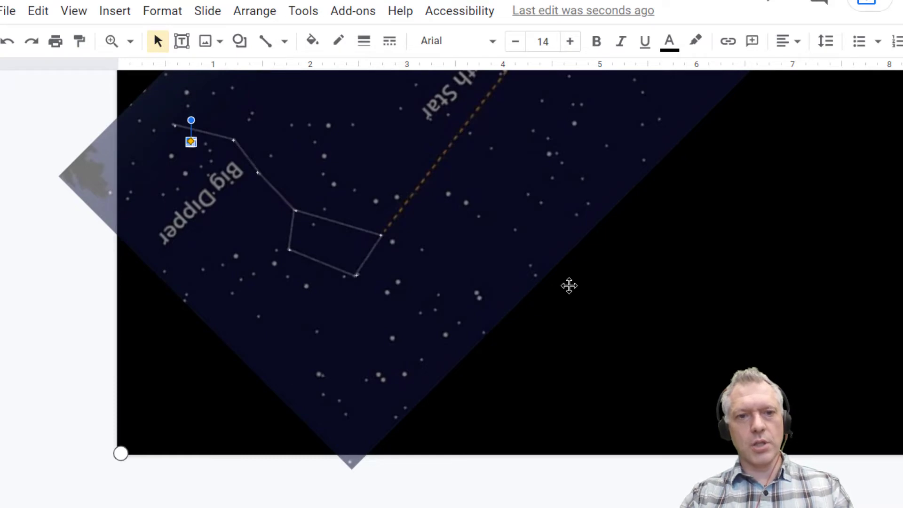
key(Right)
key(Right)
key(Right)
key(Right)
key(Right)
key(Right)
key(Right)
key(Right)
key(Right)
key(Right)
key(Right)
key(Right)
key(Right)
key(Right)
key(Right)
key(Right)
key(Right)
key(Right)
key(Right)
key(Right)
key(Right)
key(Right)
key(Right)
key(Right)
key(Right)
key(Right)
key(Right)
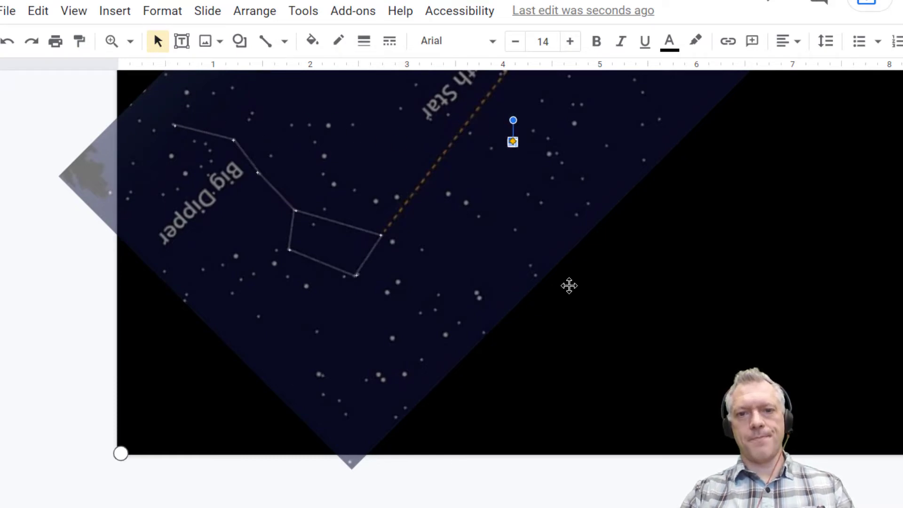
key(Right)
key(Right)
key(Right)
Move star dots up onto Cassiopeia's first stars and fine-tune their positions.
scroll(569, 285, up, 6)
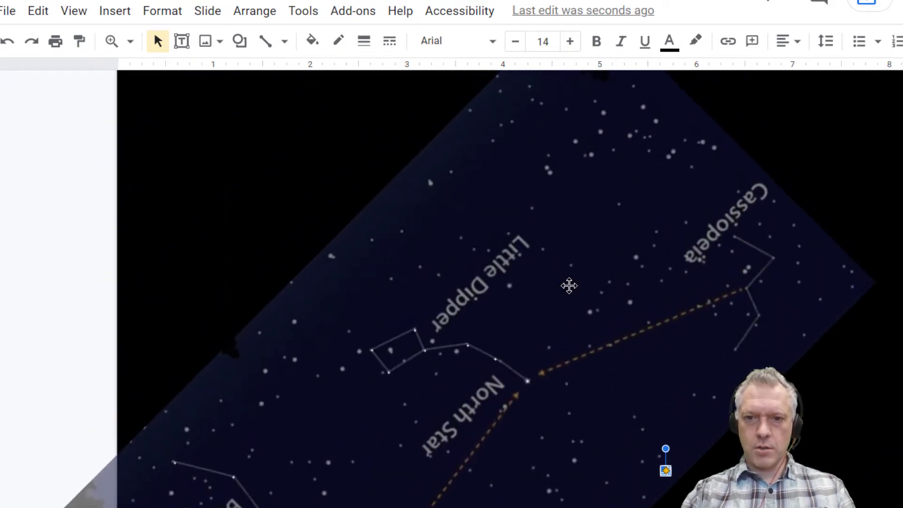
key(Up)
key(Up)
key(Up)
key(Up)
key(Up)
key(Up)
key(Up)
key(Up)
key(Up)
key(Up)
key(Up)
key(Up)
key(Up)
key(Right)
key(Right)
key(Right)
key(Right)
key(Right)
key(Right)
key(Right)
key(Right)
key(Right)
key(Right)
key(Right)
key(Right)
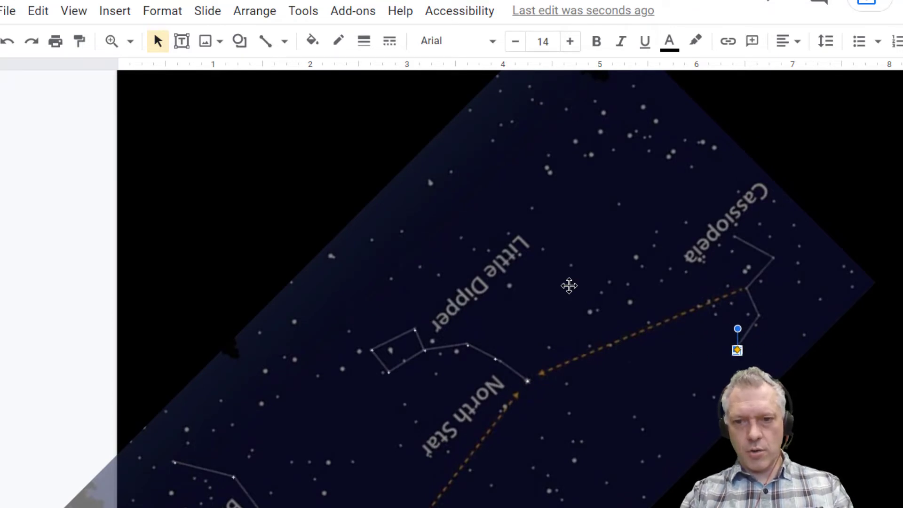
key(Up)
key(Up)
key(Up)
key(Up)
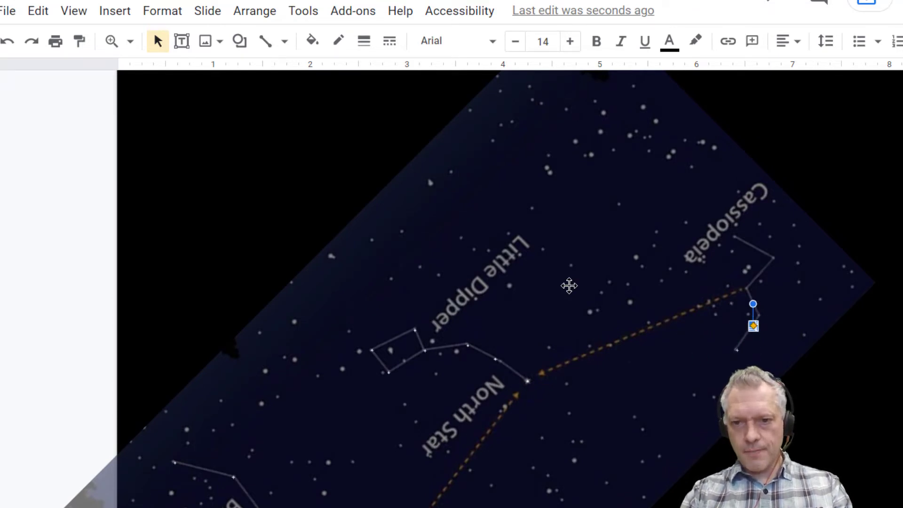
key(Right)
key(Right)
key(Right)
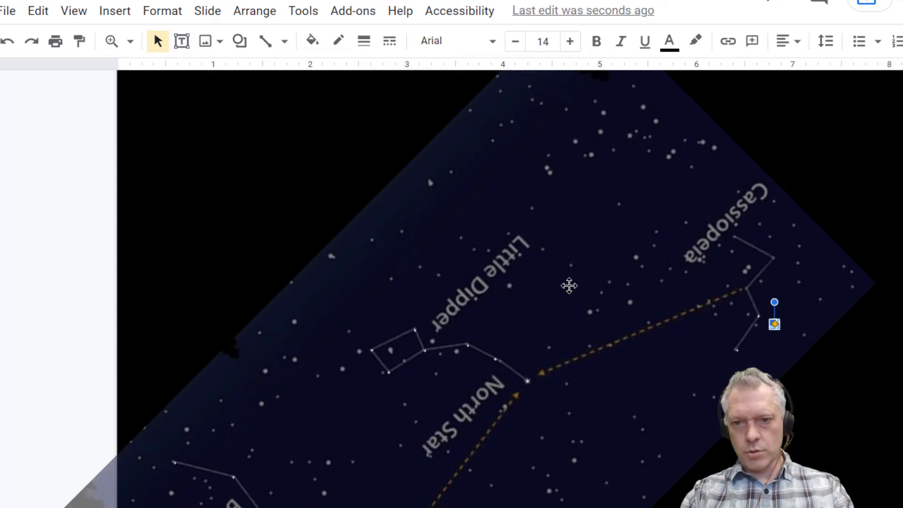
key(Up)
key(Up)
key(Left)
key(Left)
key(Left)
key(Left)
key(Up)
key(Up)
key(Left)
key(Left)
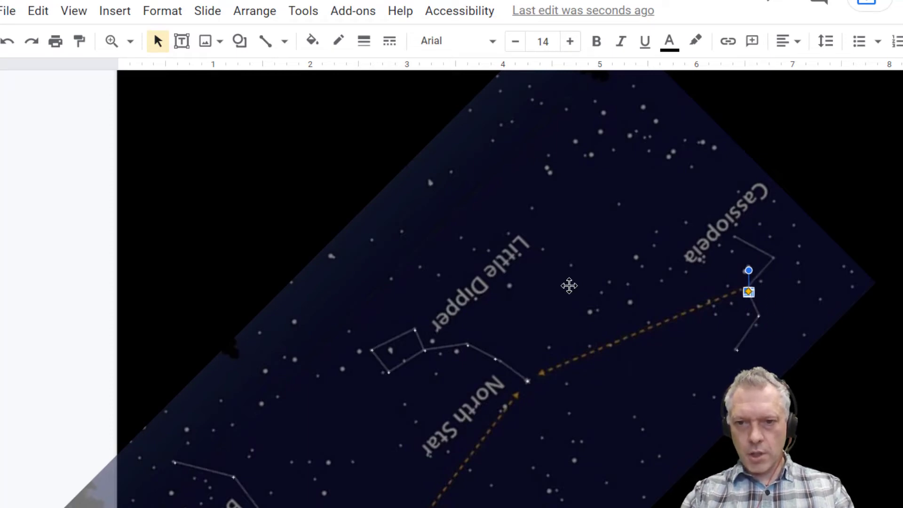
key(Up)
Place star dots up Cassiopeia's W to its top star, then fit the slide and deselect.
key(Right)
key(Right)
key(Up)
key(Up)
key(Up)
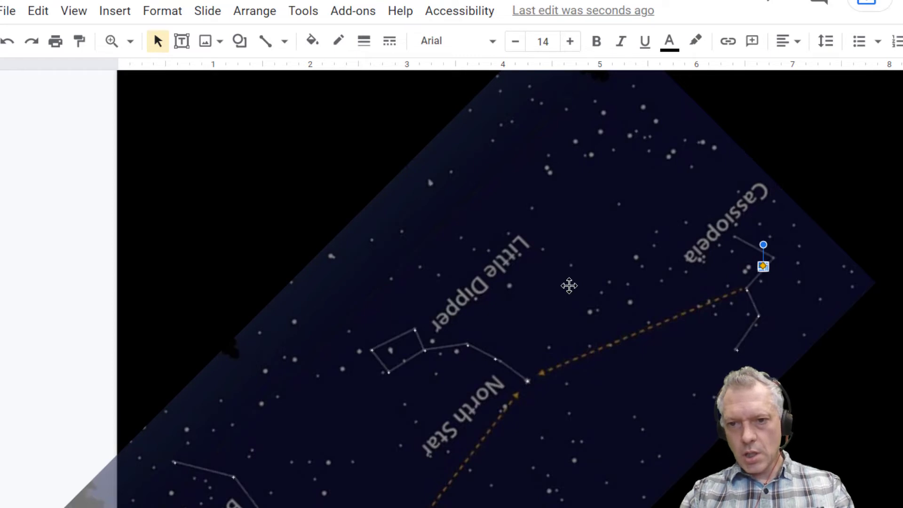
key(Right)
key(Up)
key(Up)
key(Up)
key(Right)
key(Down)
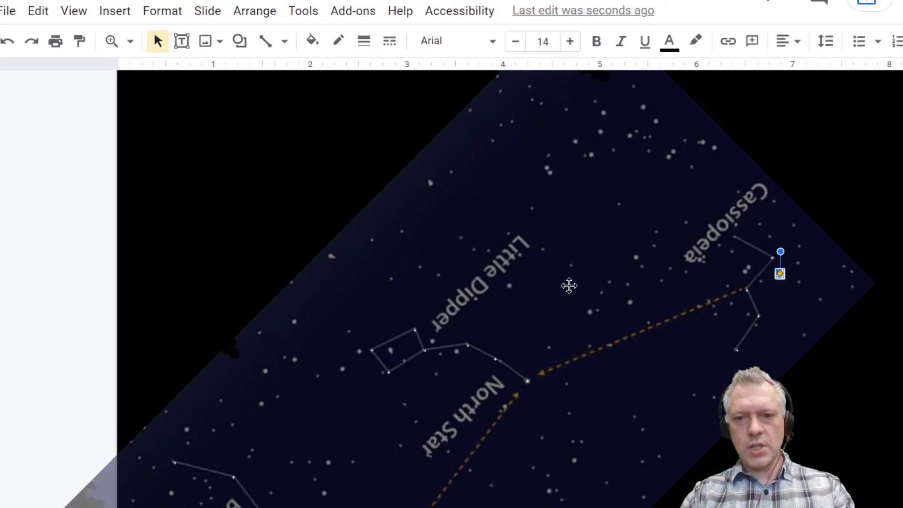
key(Up)
key(Left)
key(Left)
key(Left)
key(Up)
key(Up)
key(Left)
key(Left)
key(Left)
key(Left)
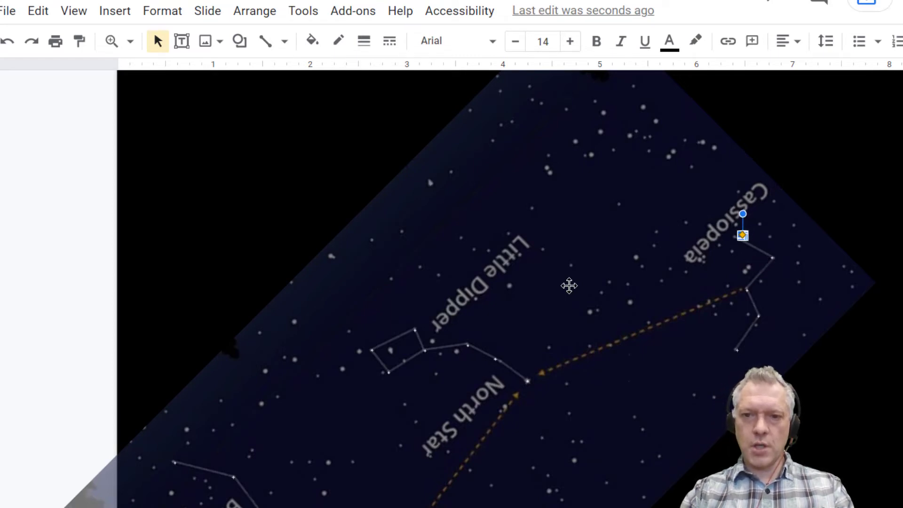
key(Down)
key(Left)
key(Left)
key(Left)
key(Left)
key(Left)
key(Left)
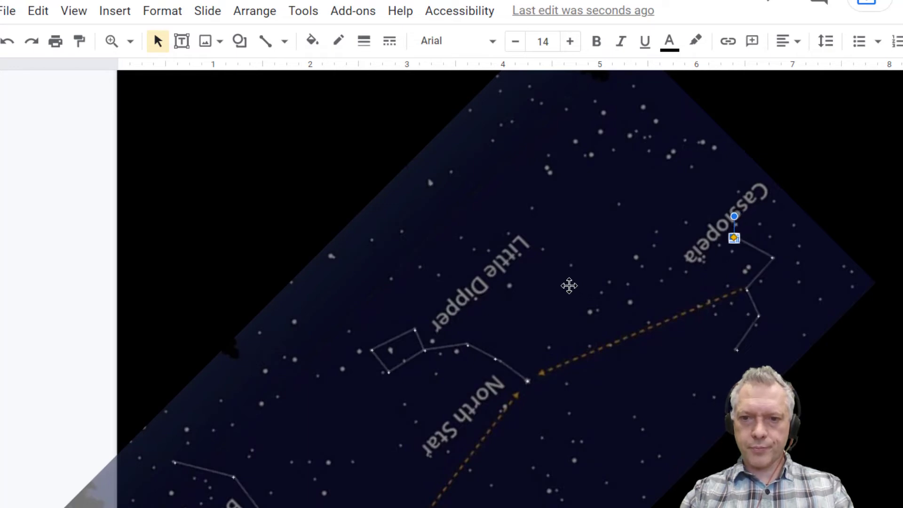
key(Down)
key(Left)
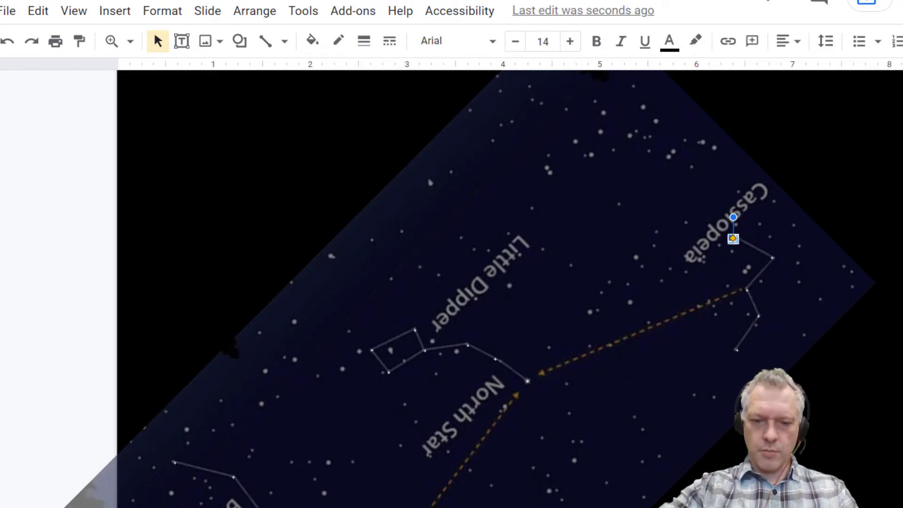
key(ctrl+alt+minus)
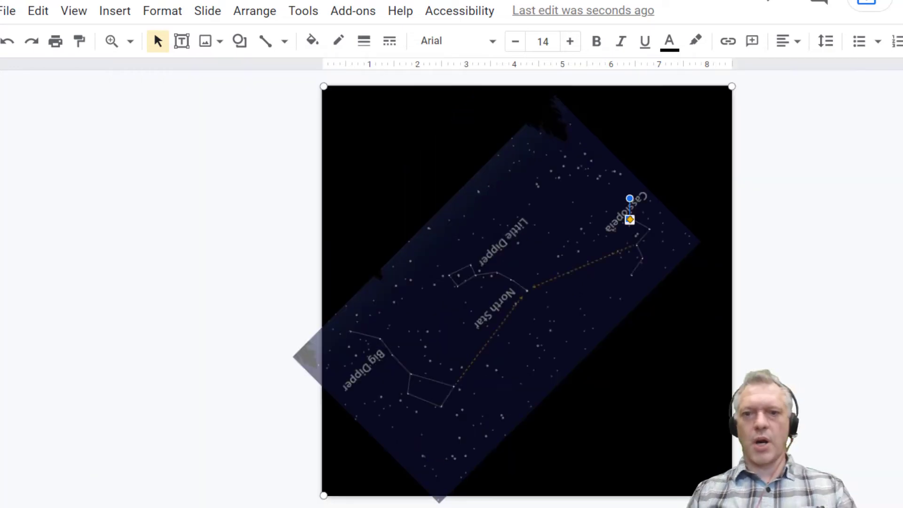
key(Escape)
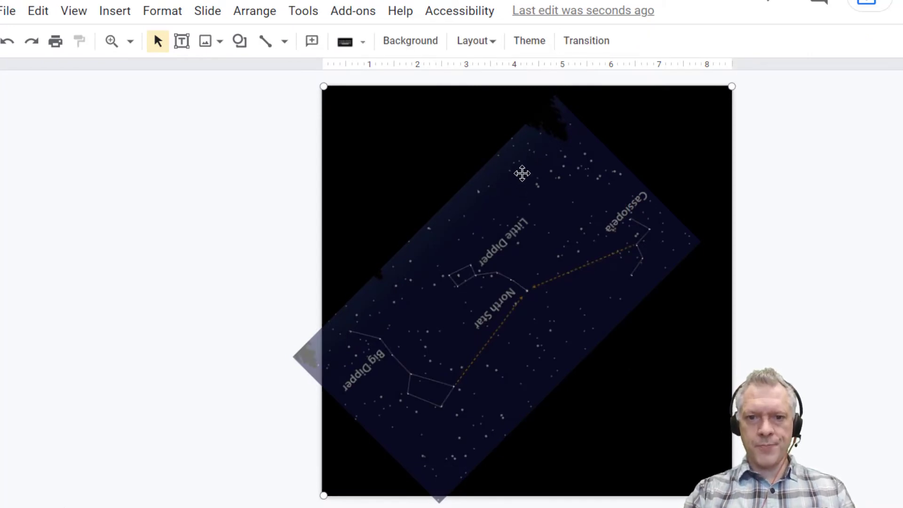
Delete the rotated star-map picture, leaving the white star dots on black, then deselect.
click(522, 173)
key(Delete)
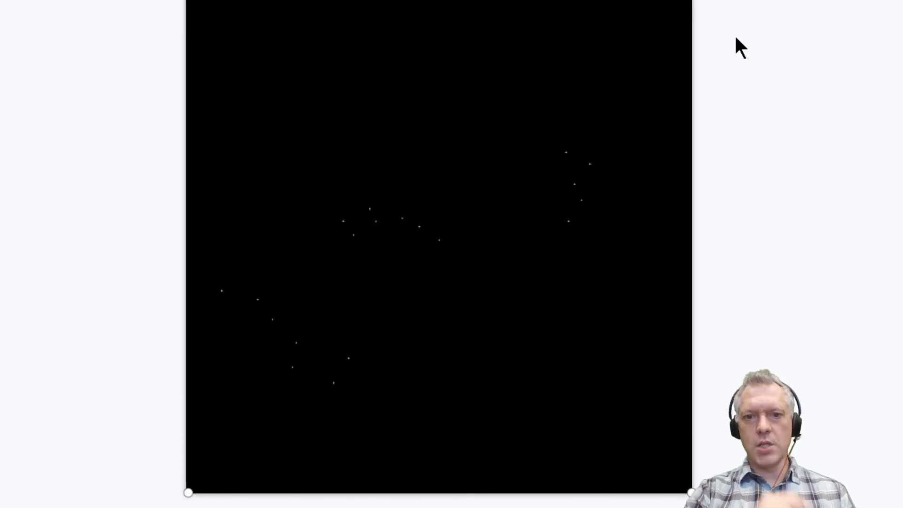
click(439, 240)
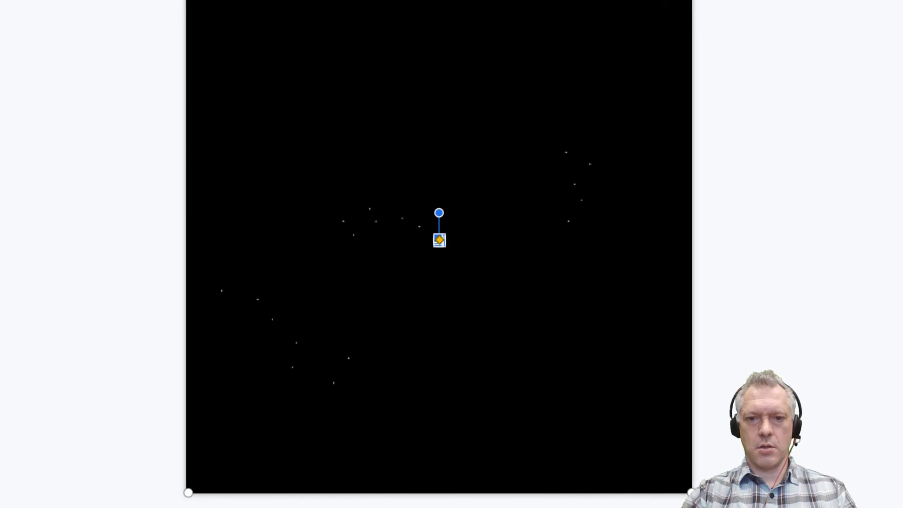
key(Escape)
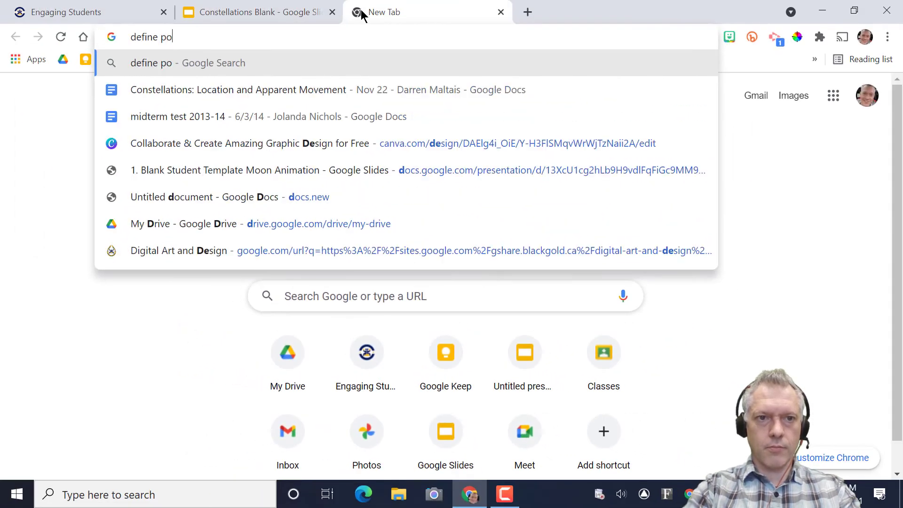
Search Google for the definition of Polaris using 'define: polaris'.
key(Return)
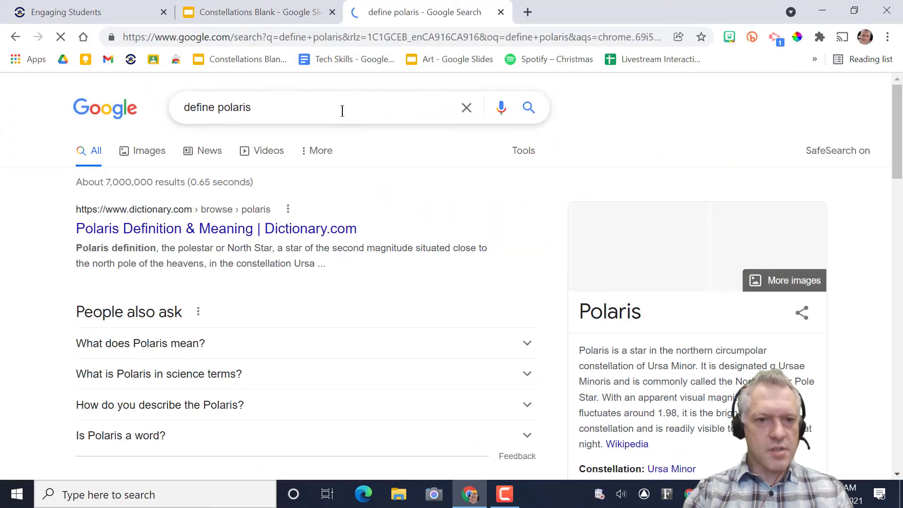
scroll(272, 225, down, 4)
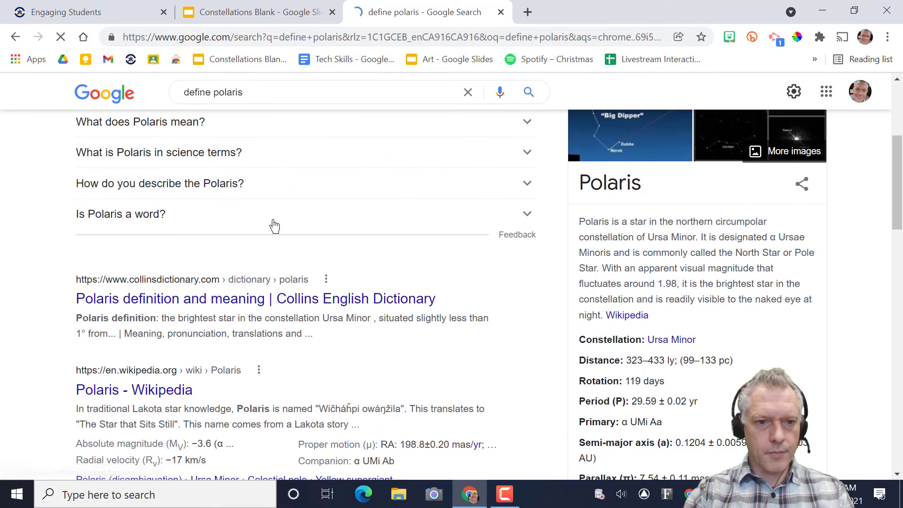
scroll(271, 225, up, 4)
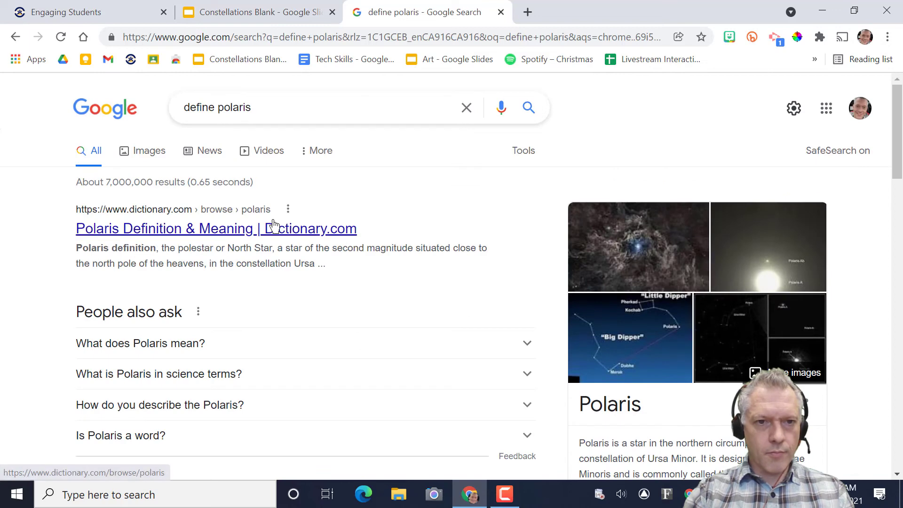
click(215, 107)
text(:)
key(Return)
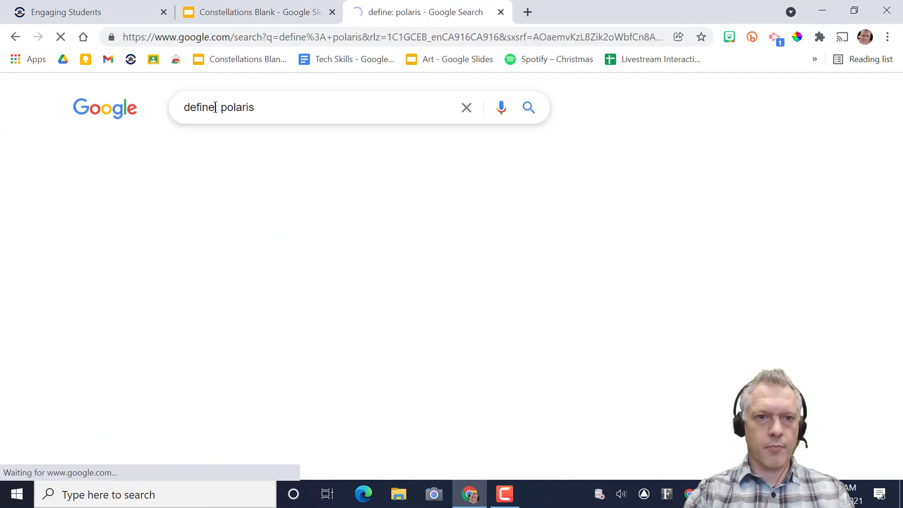
scroll(216, 200, down, 4)
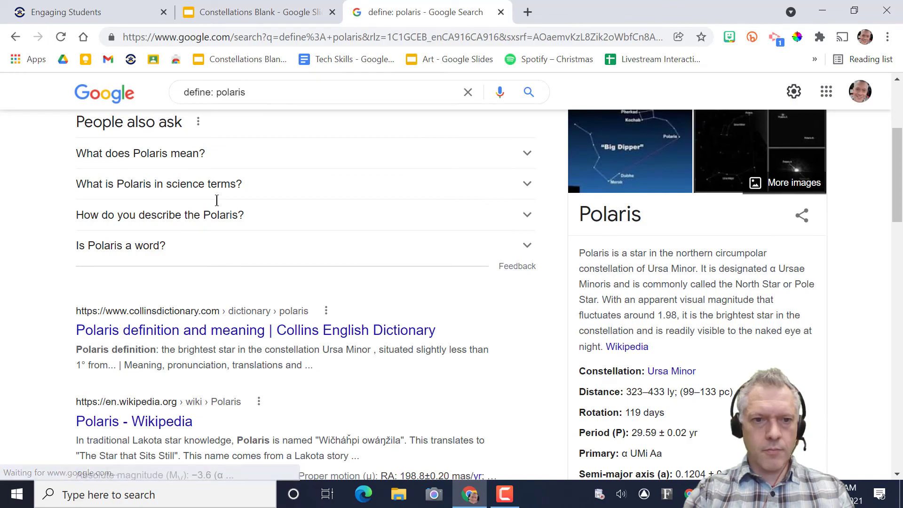
scroll(216, 201, down, 3)
scroll(216, 200, down, 6)
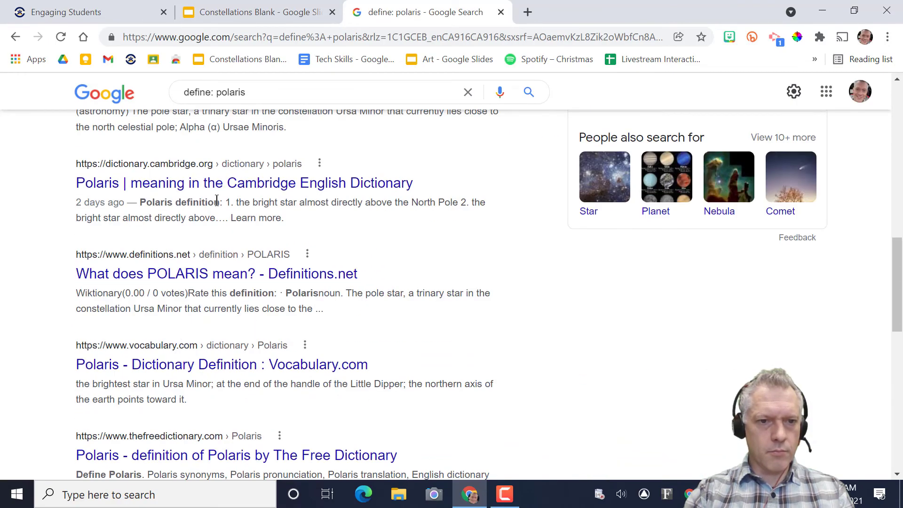
scroll(216, 200, down, 6)
scroll(216, 200, up, 20)
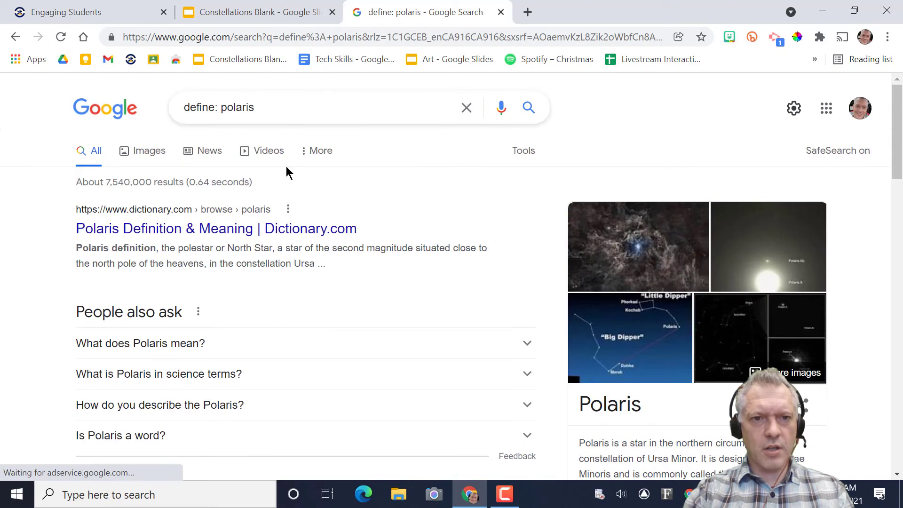
Search 'pronounce polaris' and play the spoken pronunciation.
click(289, 111)
drag(219, 108, 60, 111)
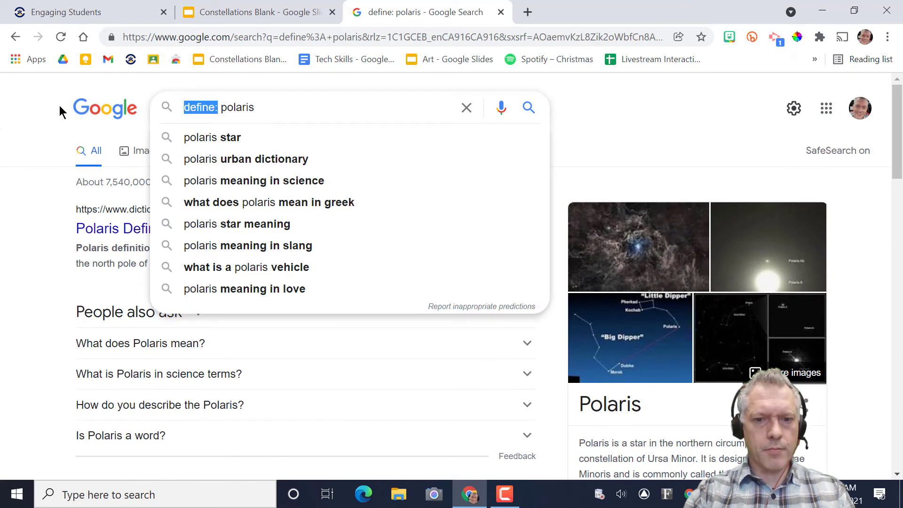
text(pronounce)
key(Return)
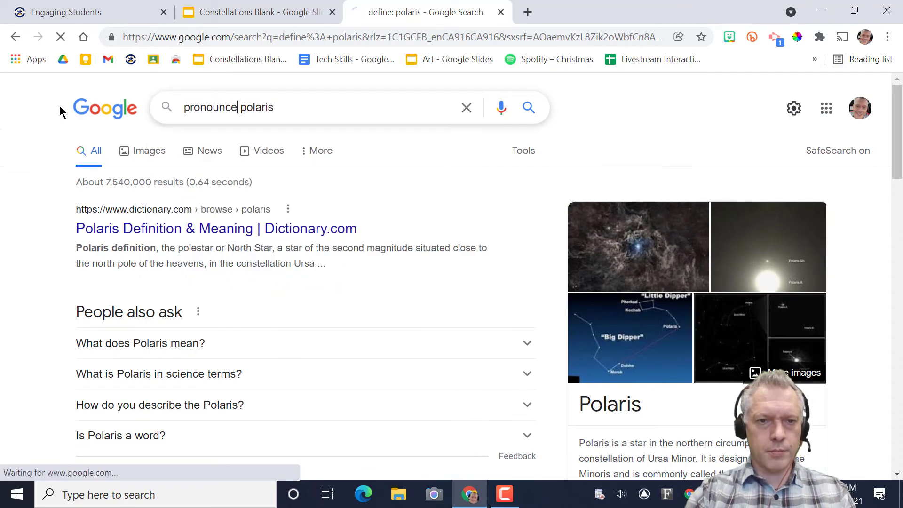
scroll(213, 265, down, 3)
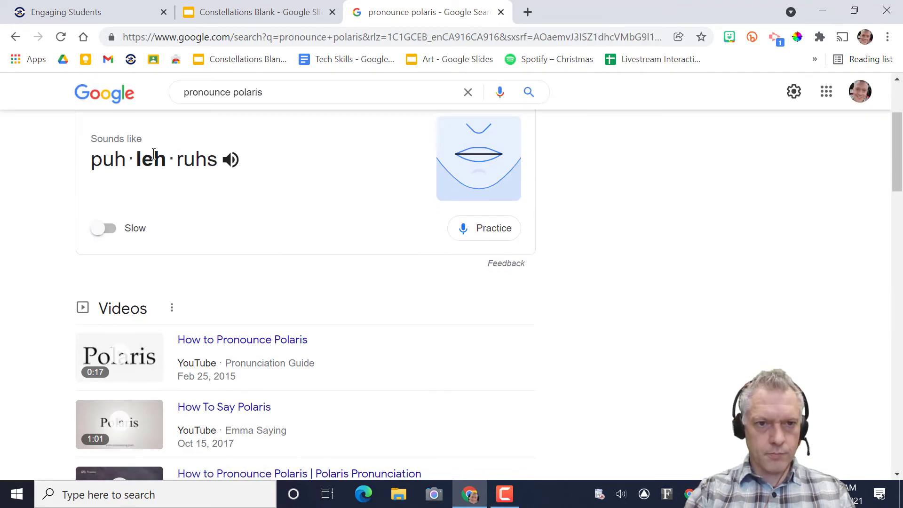
click(453, 172)
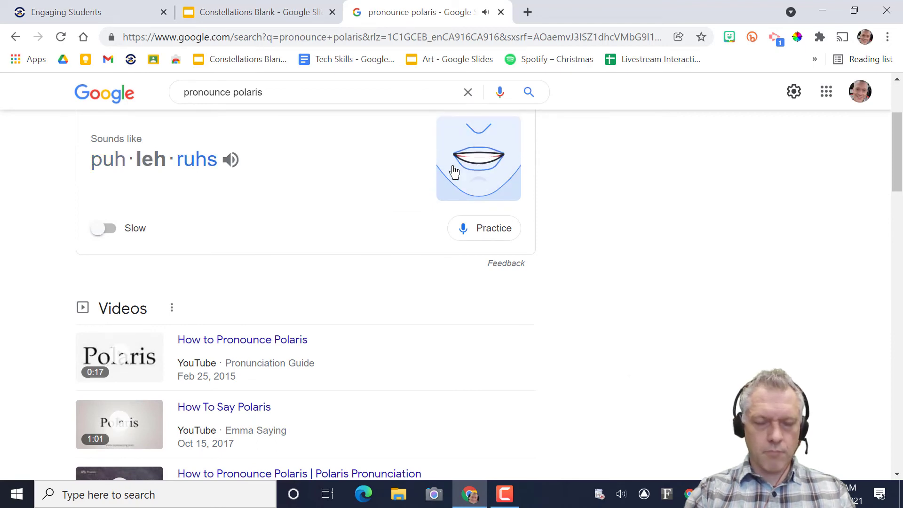
Switch to the British pronunciation (puh·laa·ruhs), then close the search tab.
scroll(463, 178, up, 2)
click(474, 177)
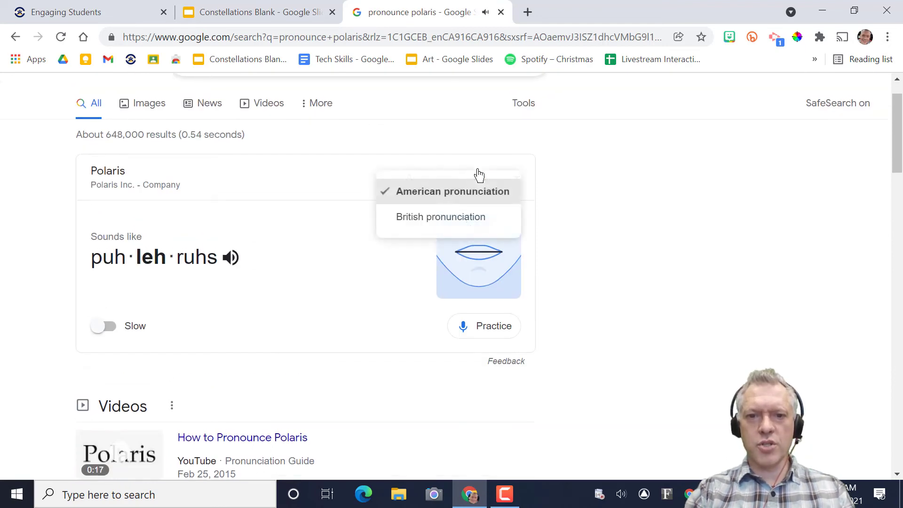
click(439, 218)
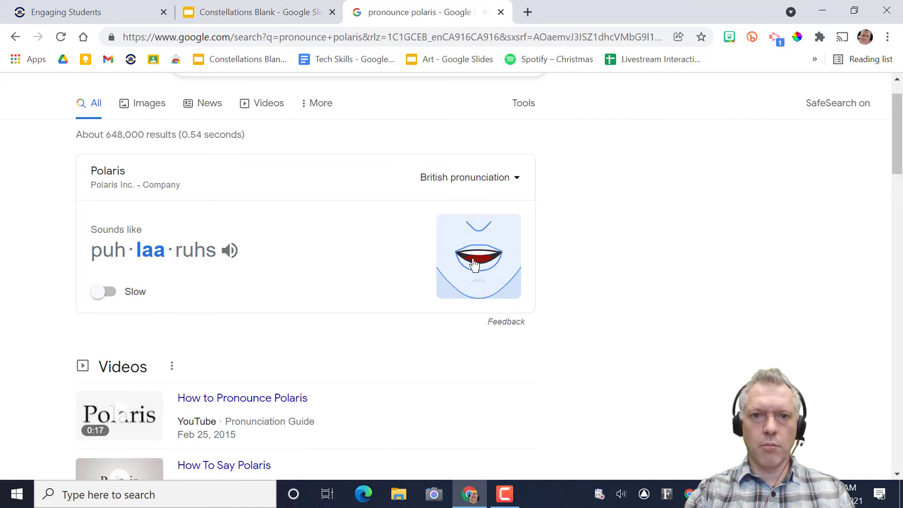
click(500, 12)
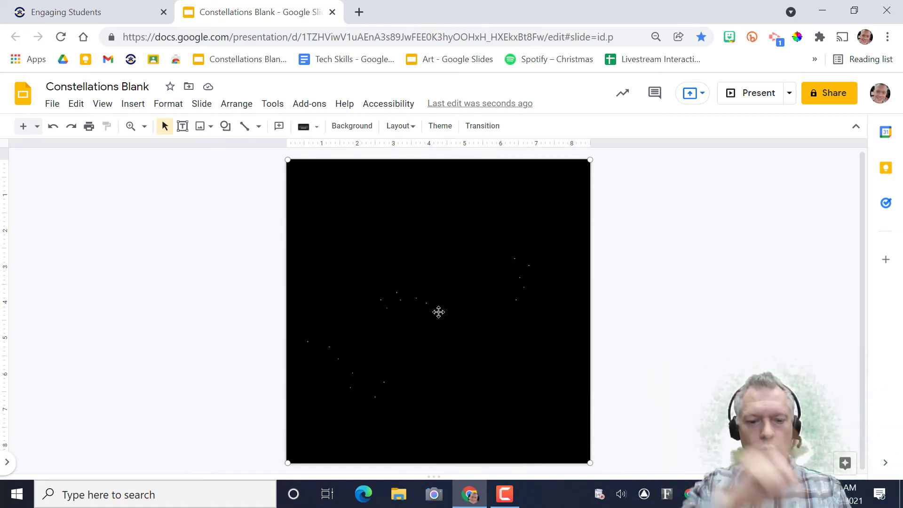
Select all stars and rotate them around the North Star with Alt+Left in 14 steps.
key(ctrl+a)
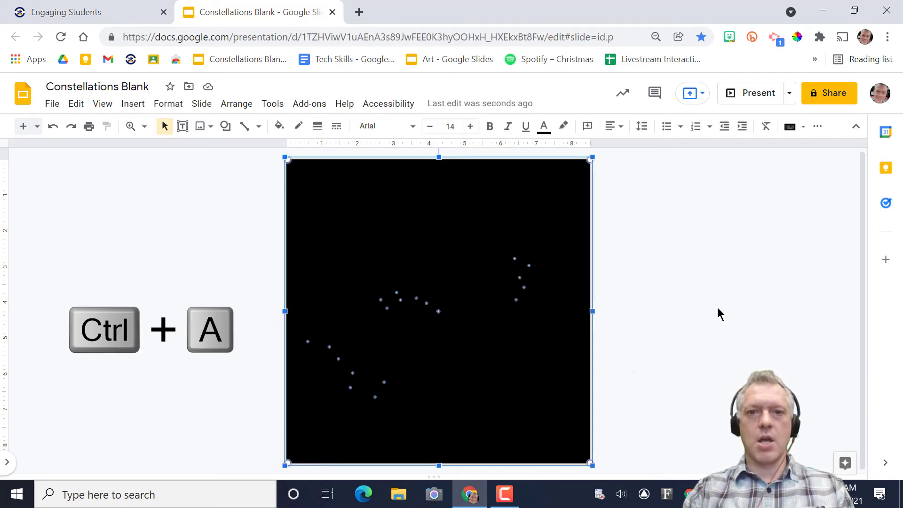
key(alt+Left)
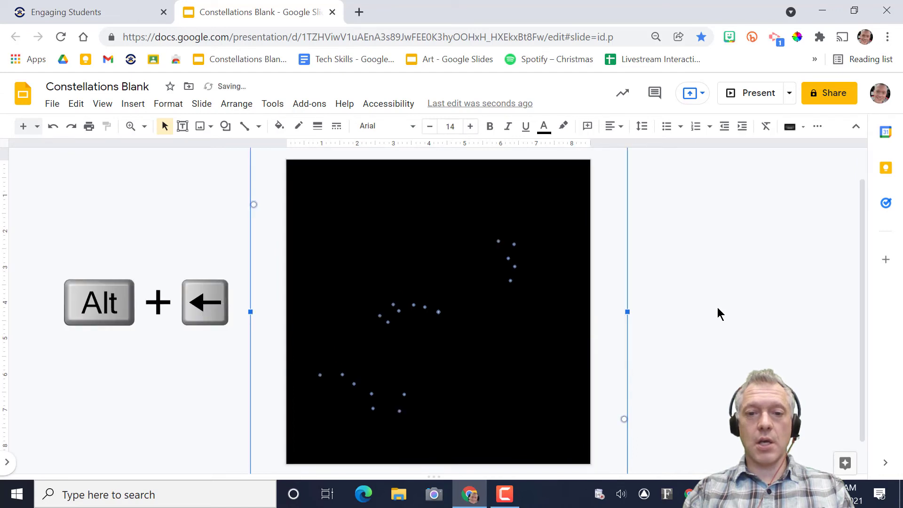
key(alt+Left)
key(alt+Left)
key(alt+Left)
key(alt+Left)
key(alt+Left)
key(alt+Left)
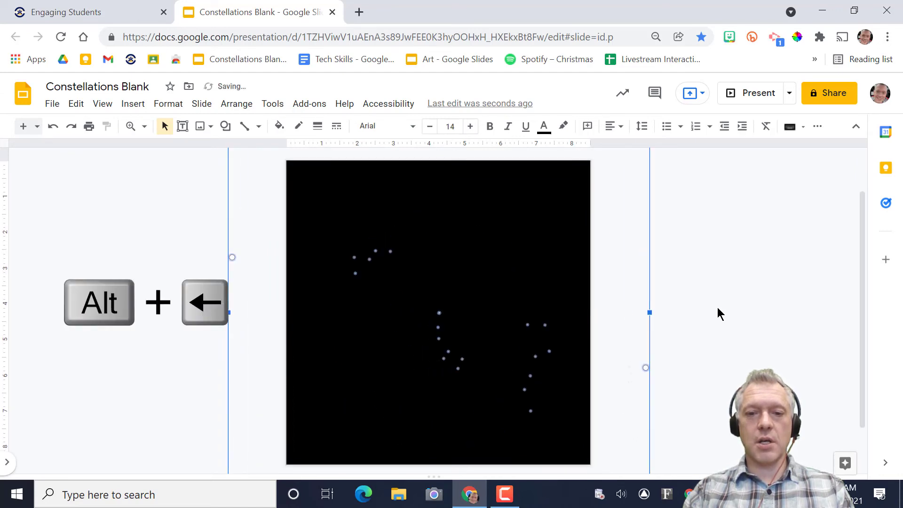
key(alt+Left)
key(alt+Left)
key(alt+Left)
key(alt+Left)
key(alt+Left)
key(alt+Left)
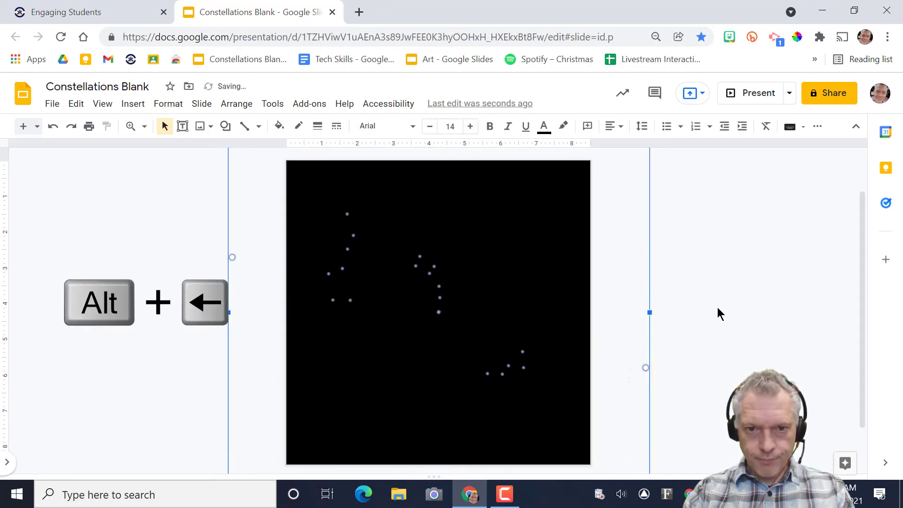
key(alt+Left)
key(alt+Left)
key(alt+Left)
key(alt+Left)
key(alt+Left)
key(alt+Left)
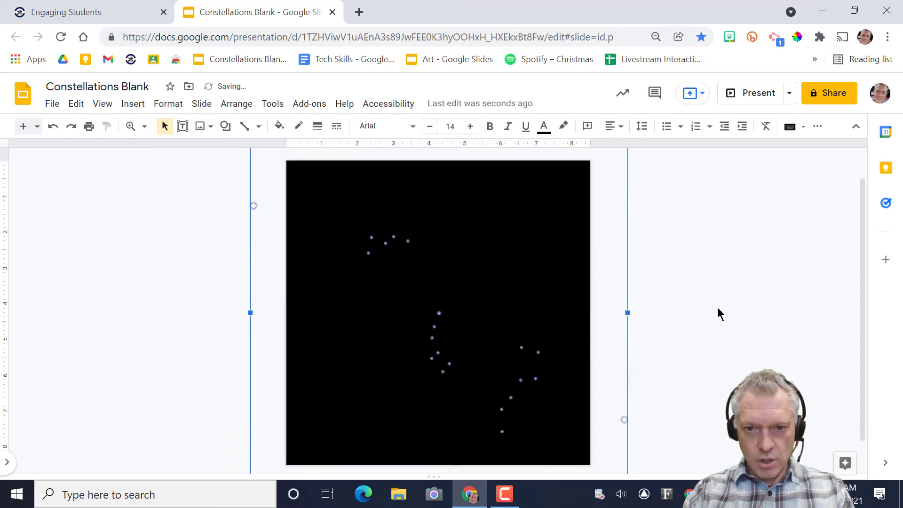
key(alt+Left)
key(alt+Left)
key(alt+Left)
key(alt+Left)
key(alt+Left)
key(alt+Left)
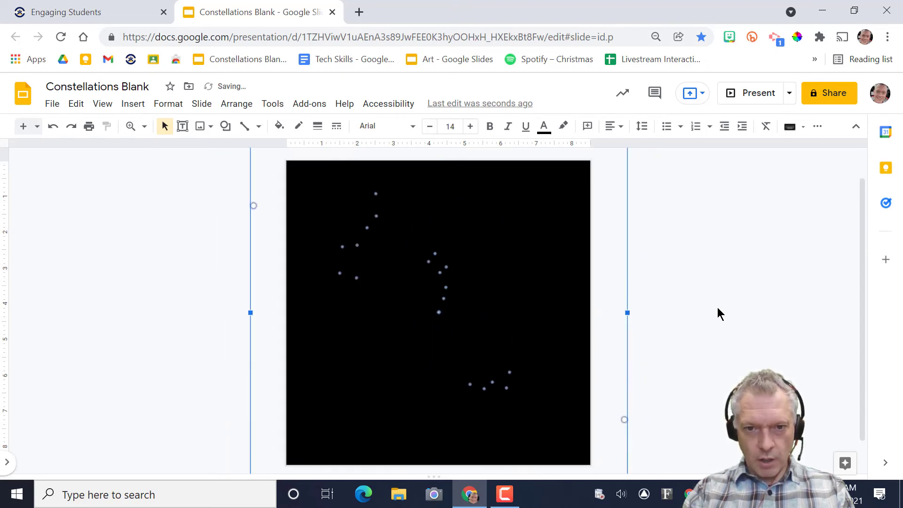
key(alt+Left)
key(alt+Left)
key(alt+Left)
key(alt+Left)
key(alt+Left)
key(alt+Left)
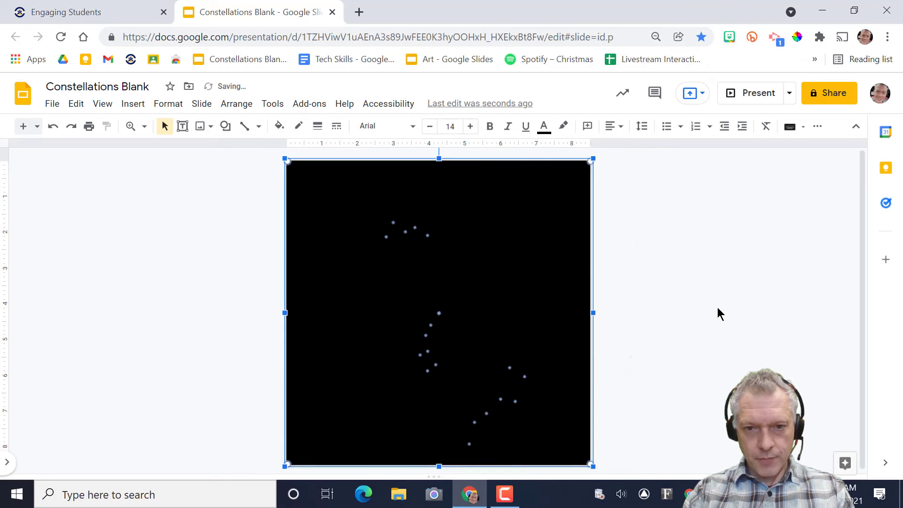
key(alt+Left)
key(alt+Left)
key(alt+Left)
key(alt+Left)
key(alt+Left)
key(alt+Left)
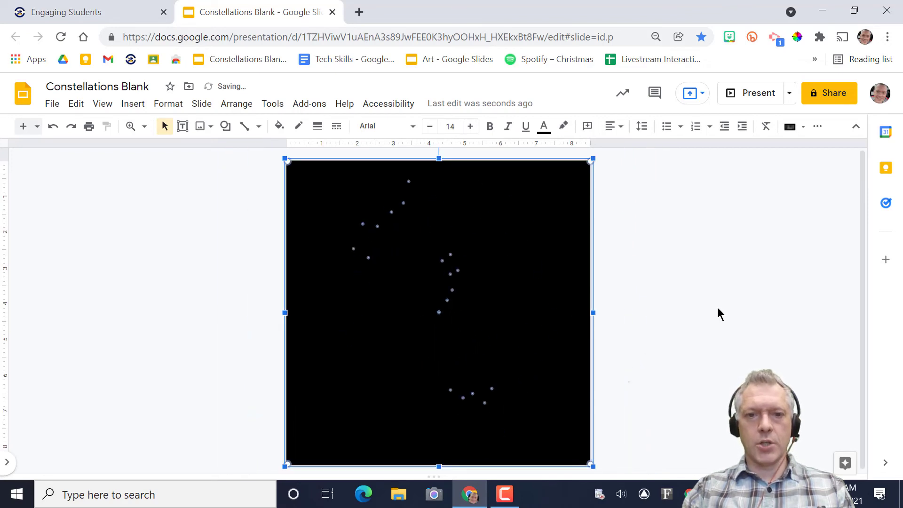
key(alt+Left)
key(alt+Left)
key(alt+Left)
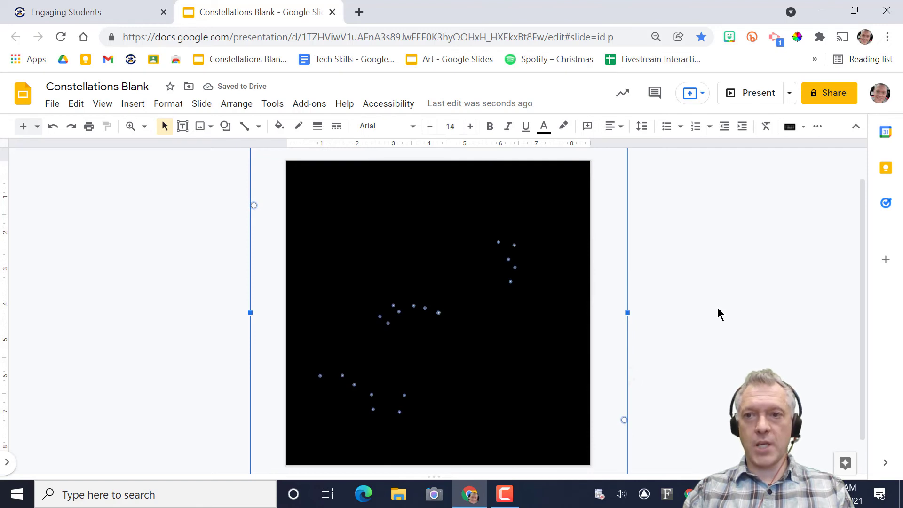
key(alt+Left)
key(alt+Left)
key(alt+Left)
key(alt+Left)
key(alt+Left)
key(alt+Left)
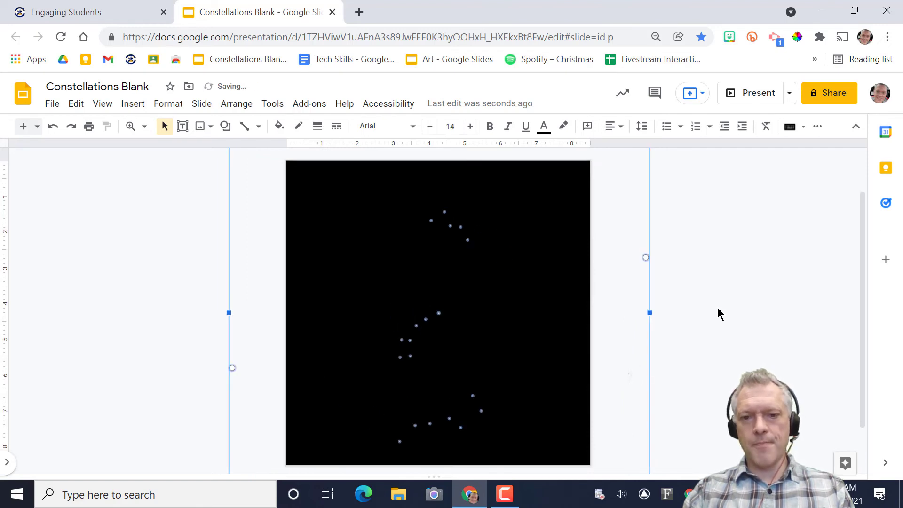
key(alt+Left)
key(alt+Left)
key(alt+Left)
key(alt+Left)
key(alt+Left)
key(alt+Left)
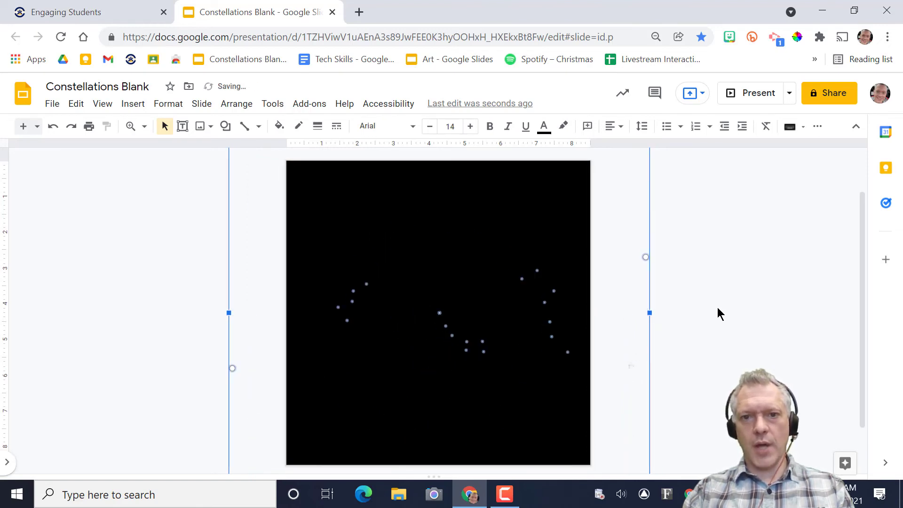
key(alt+Left)
key(alt+Left)
key(alt+Left)
key(alt+Left)
key(alt+Left)
key(alt+Left)
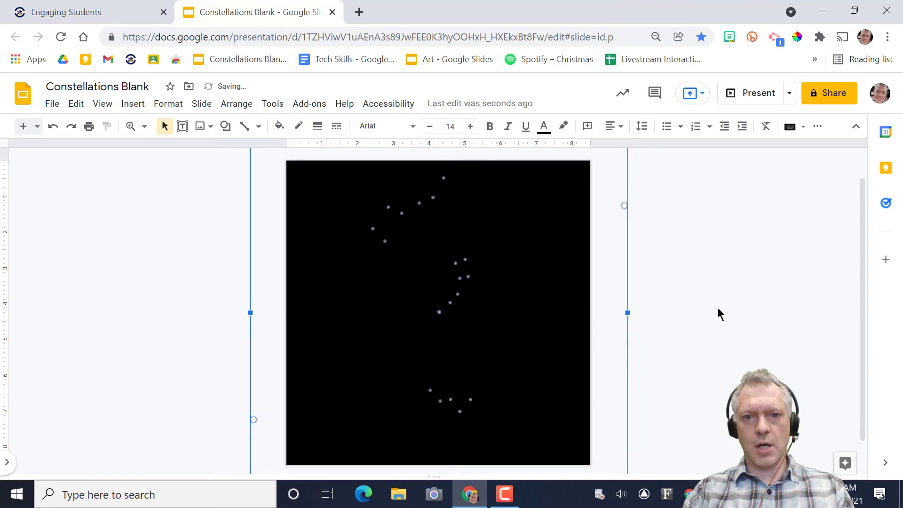
key(alt+Left)
key(alt+Left)
key(alt+Left)
key(alt+Left)
key(alt+Left)
key(alt+Left)
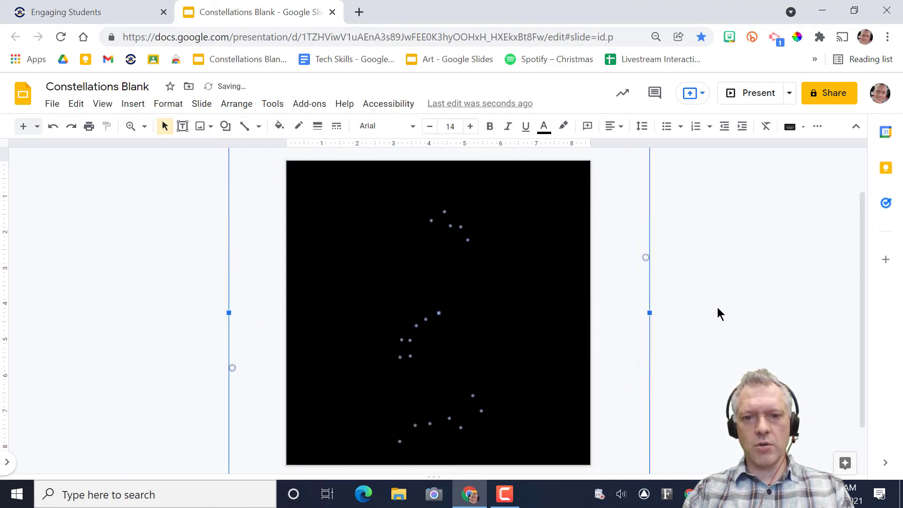
key(alt+Left)
key(alt+Left)
key(alt+Left)
key(alt+Left)
key(alt+Left)
key(alt+Left)
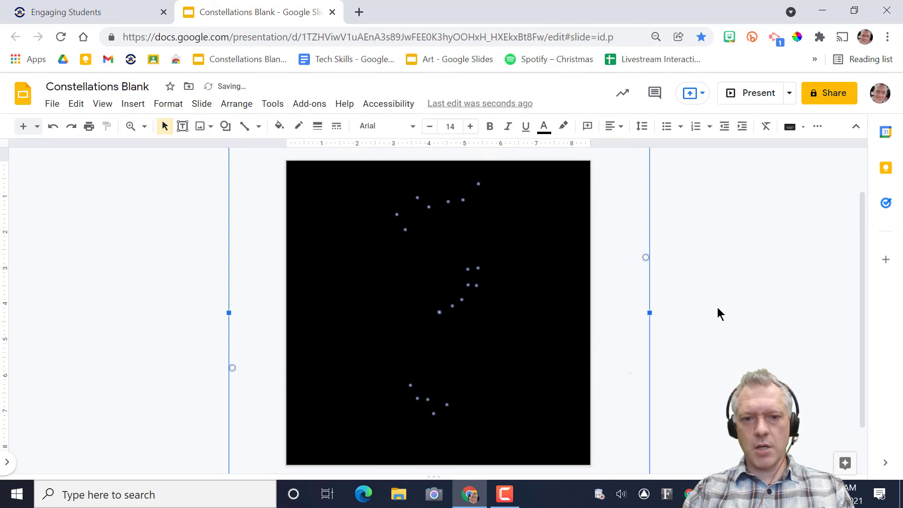
key(alt+Left)
key(alt+Left)
key(alt+Left)
key(alt+Left)
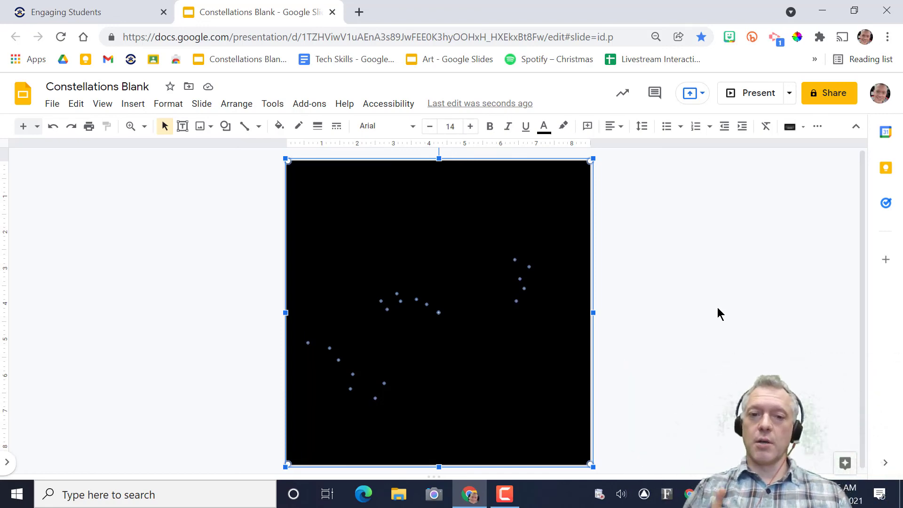
Rotate the selected stars with Alt+Right in eight steps back to their original arrangement.
key(alt+Right)
key(alt+Right)
key(alt+Right)
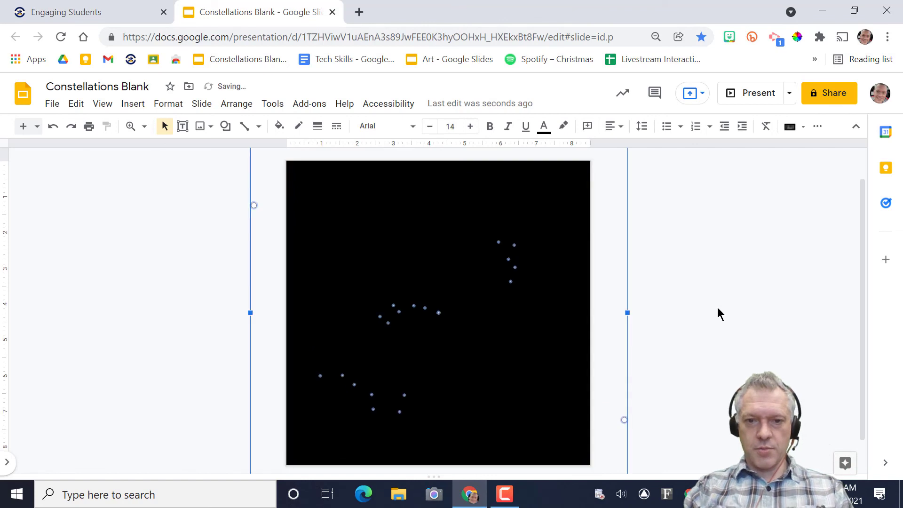
key(alt+Right)
key(alt+Right)
key(alt+Right)
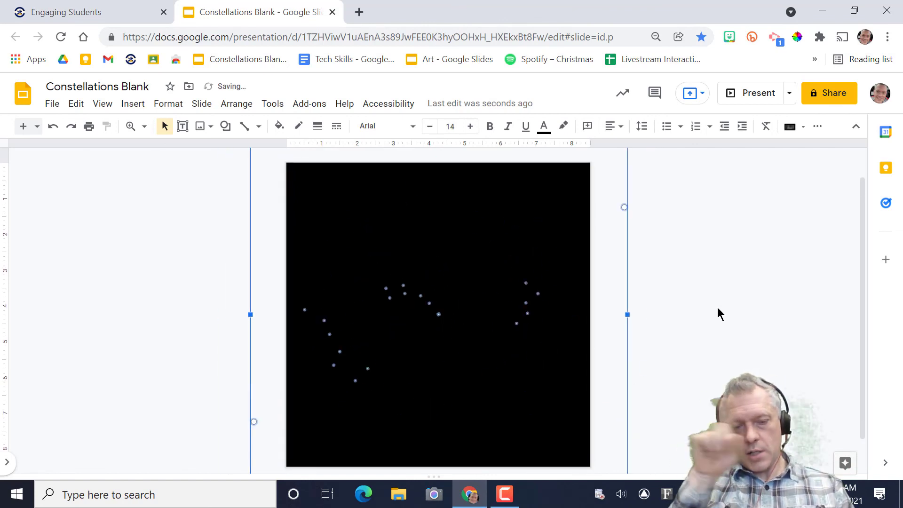
key(alt+Right)
key(alt+Right)
key(alt+Right)
key(alt+Right)
key(alt+Right)
key(alt+Right)
key(alt+Right)
key(alt+Right)
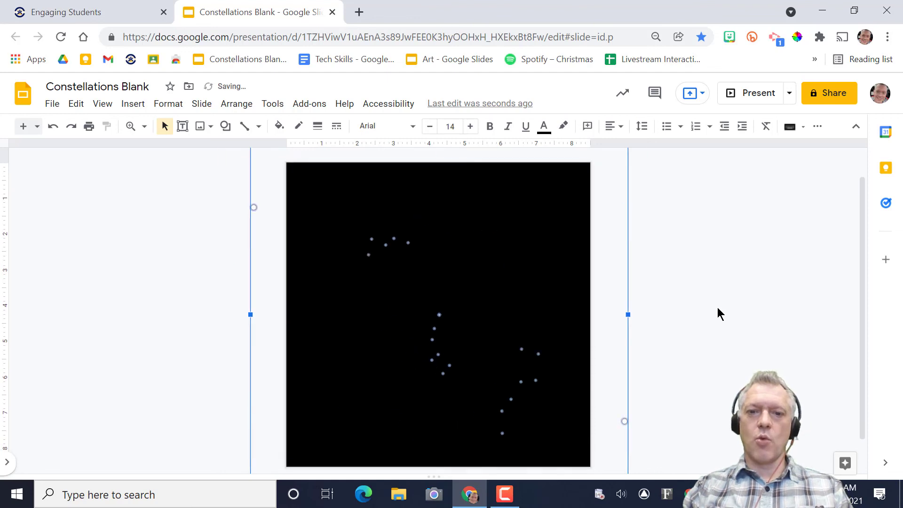
key(alt+Right)
key(alt+Right)
key(alt+Right)
key(alt+Right)
key(alt+Right)
key(alt+Right)
key(alt+Right)
key(alt+Right)
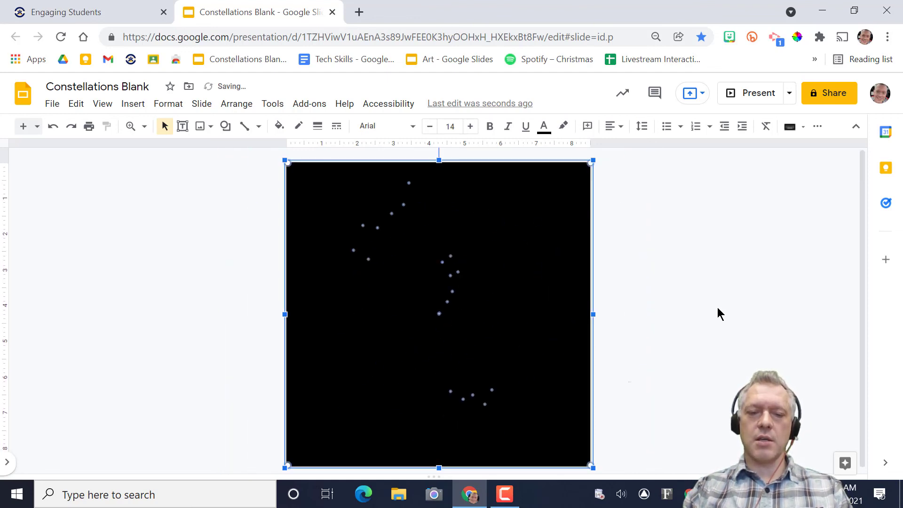
key(alt+Right)
key(alt+Right)
key(alt+Right)
key(alt+Right)
key(alt+Right)
key(alt+Right)
key(alt+Right)
key(alt+Right)
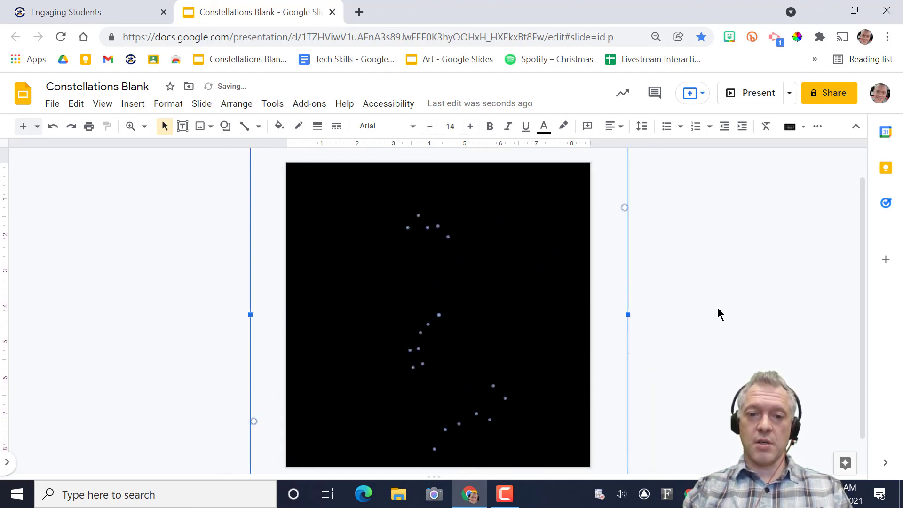
key(alt+Right)
key(alt+Right)
key(alt+Right)
key(alt+Right)
key(alt+Right)
key(alt+Right)
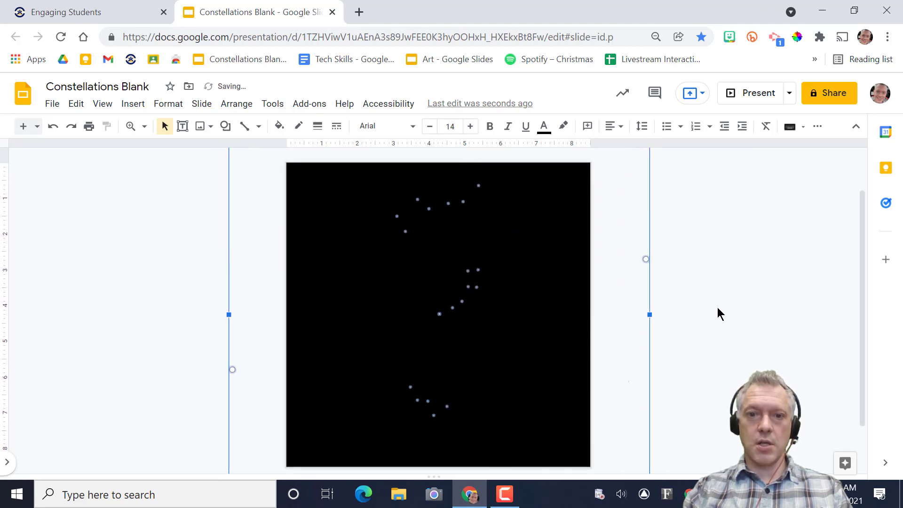
key(alt+Right)
key(alt+Right)
key(alt+Right)
key(alt+Right)
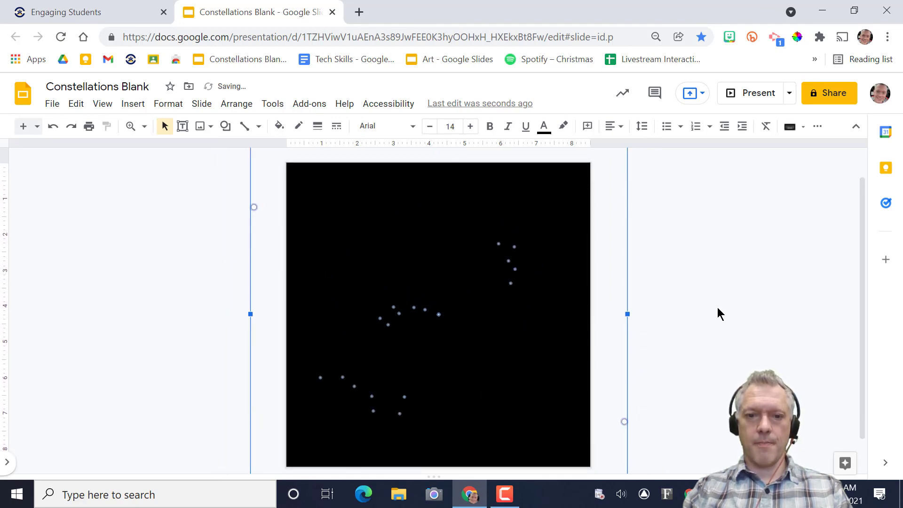
key(alt+Right)
key(alt+Right)
key(alt+Right)
key(alt+Right)
key(alt+Right)
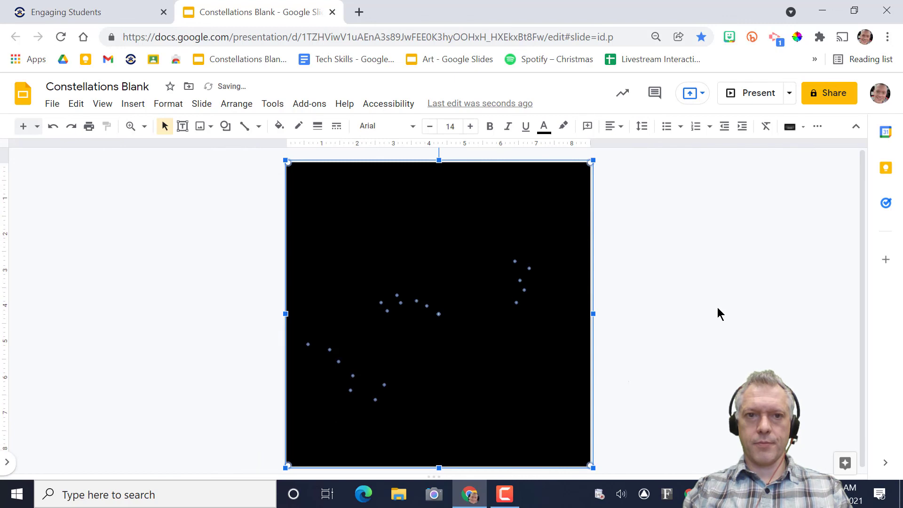
key(Escape)
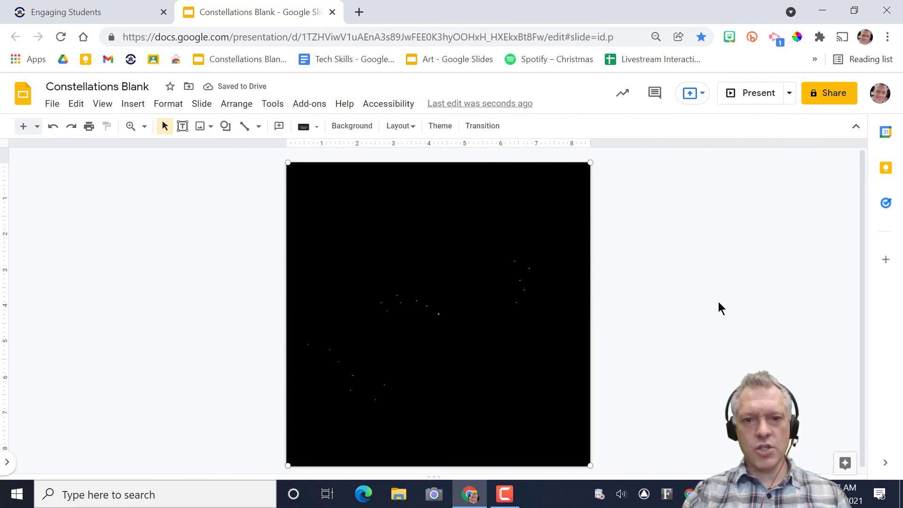